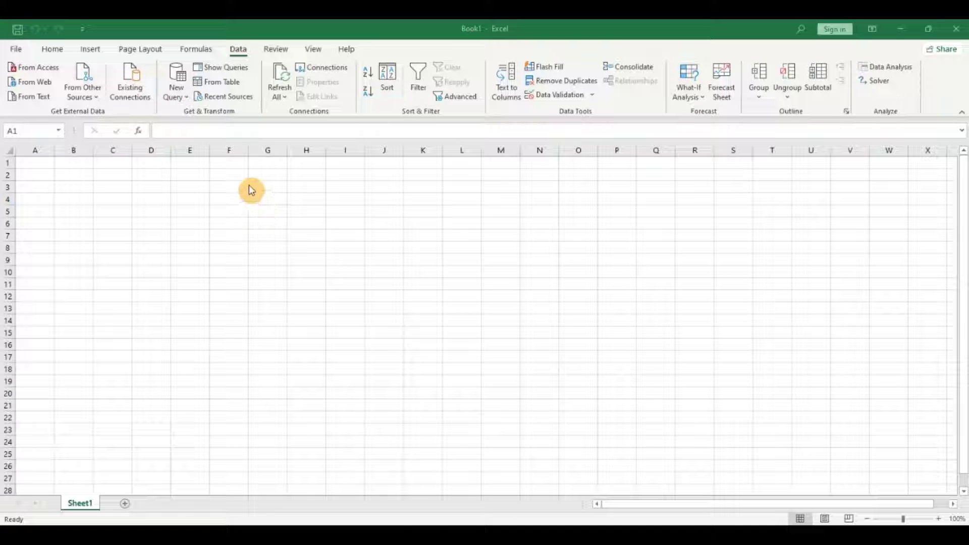
Import unicorn_startup_companies.csv from the unicorn_2023_kaggle folder as a new CSV query
click(238, 49)
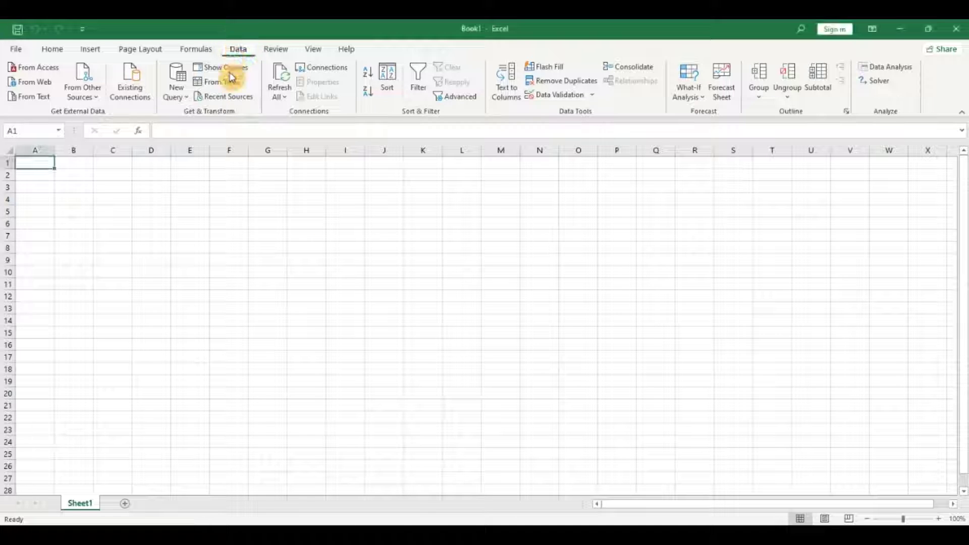
click(187, 101)
mouse_move(194, 129)
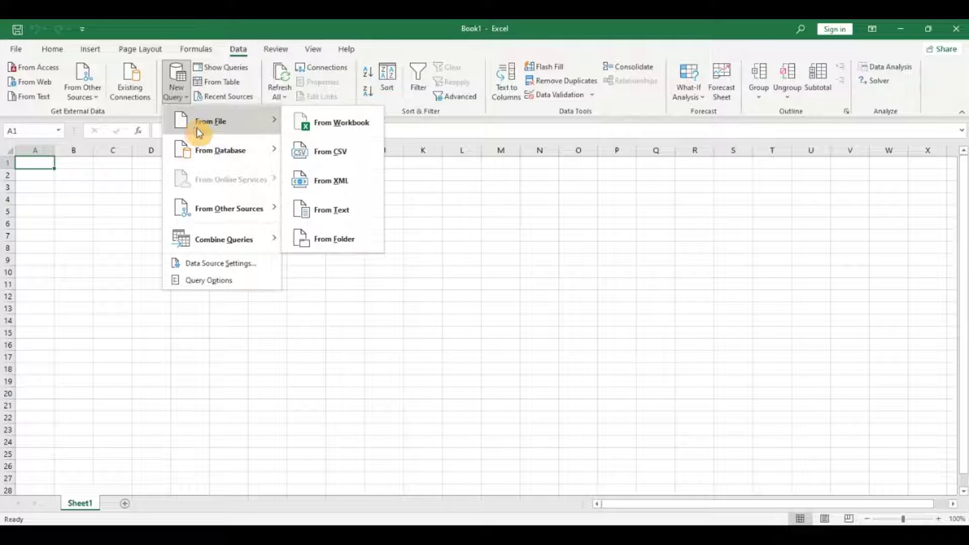
click(323, 151)
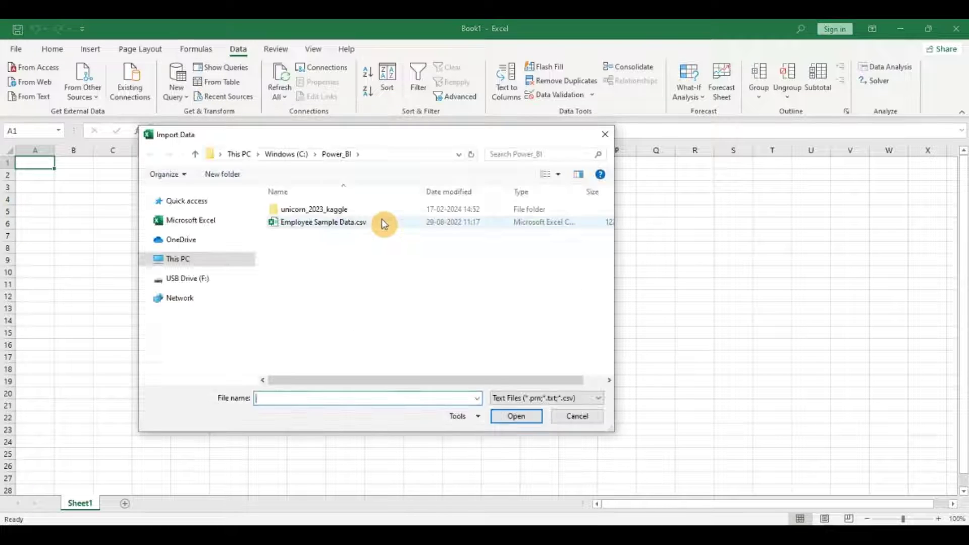
double_click(329, 212)
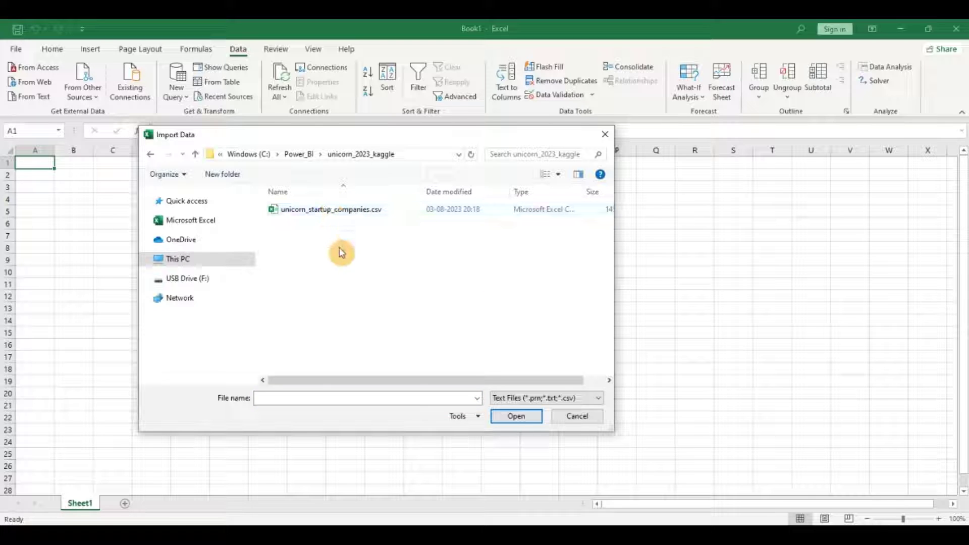
click(333, 211)
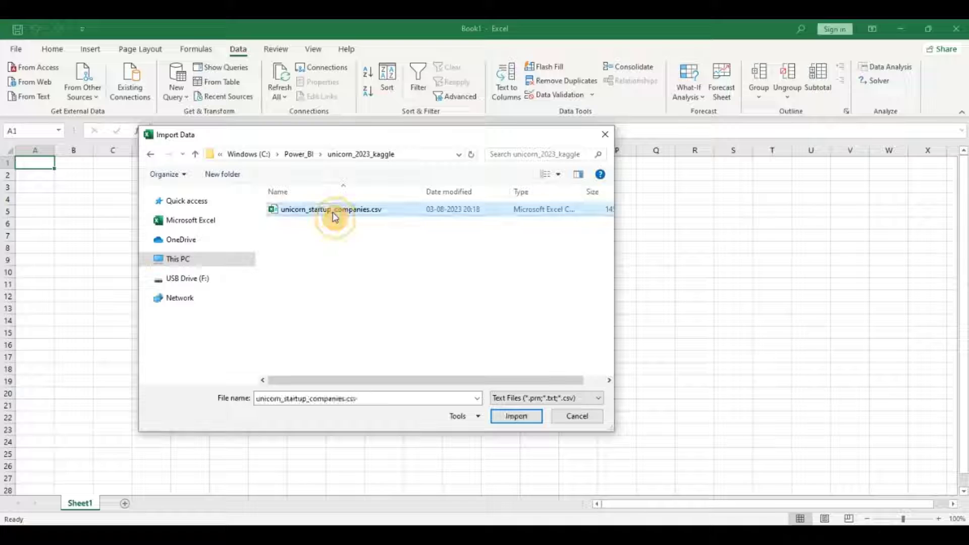
click(530, 419)
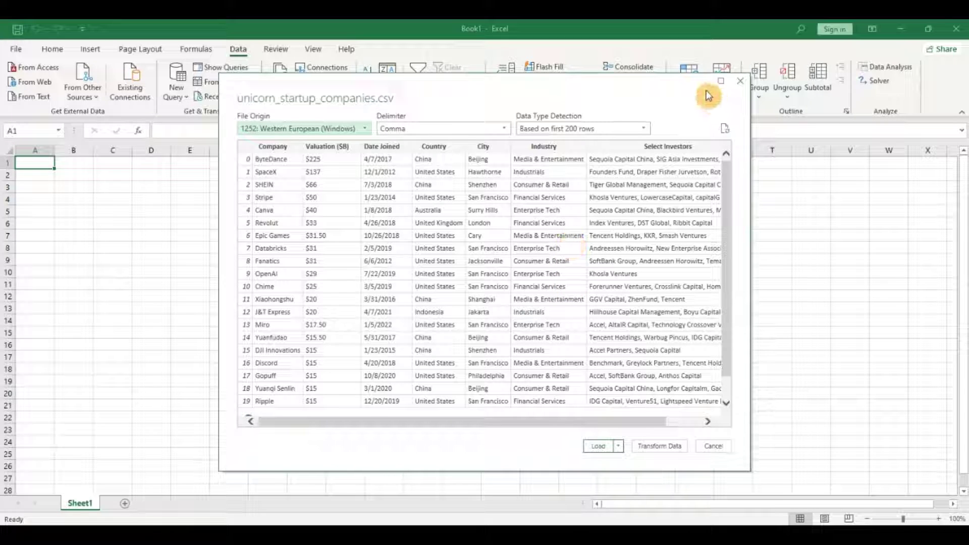
Send the CSV to Power Query Editor with Transform Data and scroll through its 8 columns
click(672, 447)
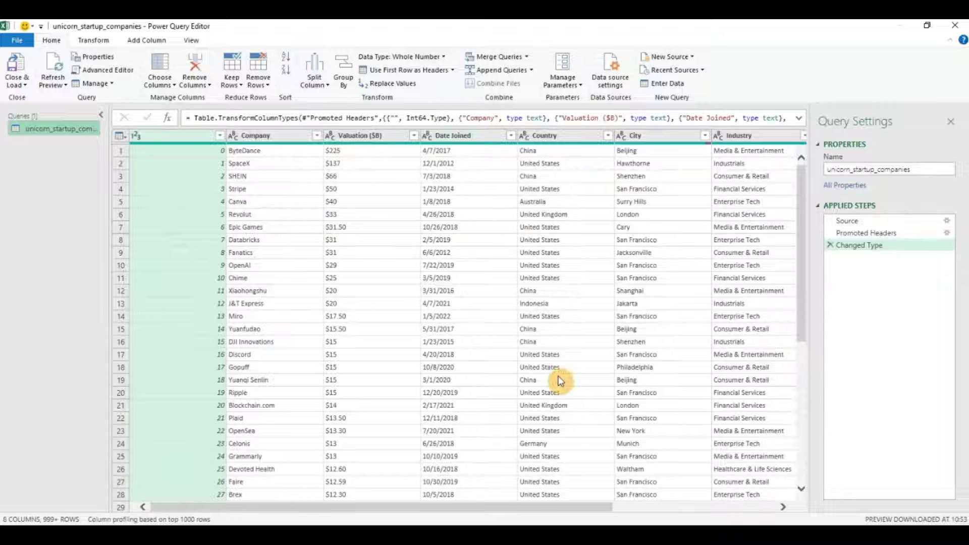
drag(548, 508, 670, 510)
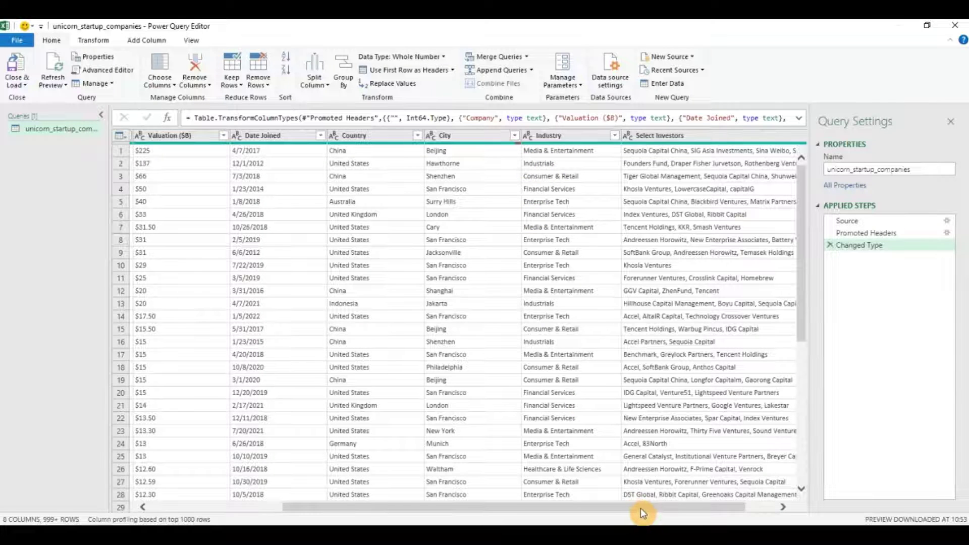
drag(640, 508, 456, 504)
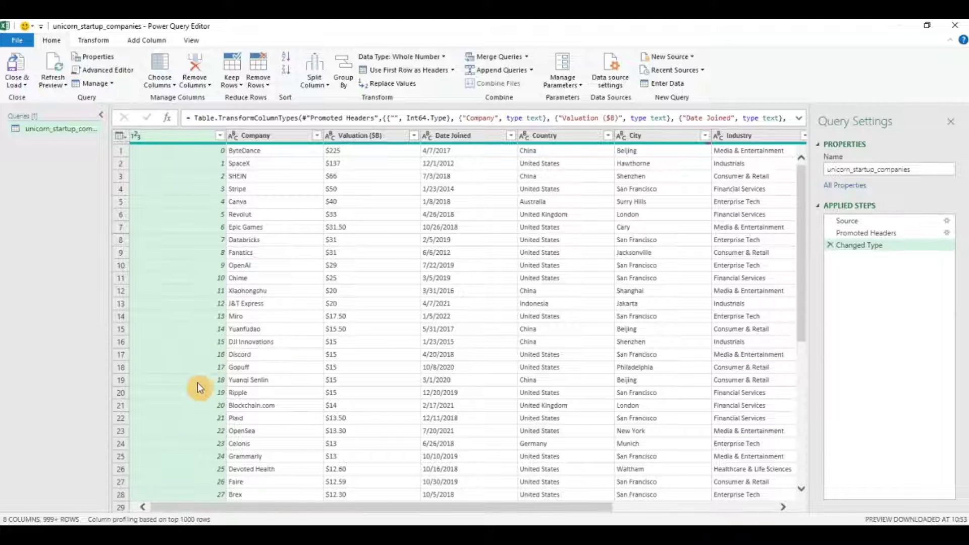
Remove the unnamed index column, leaving 7 columns that start with Company
right_click(179, 142)
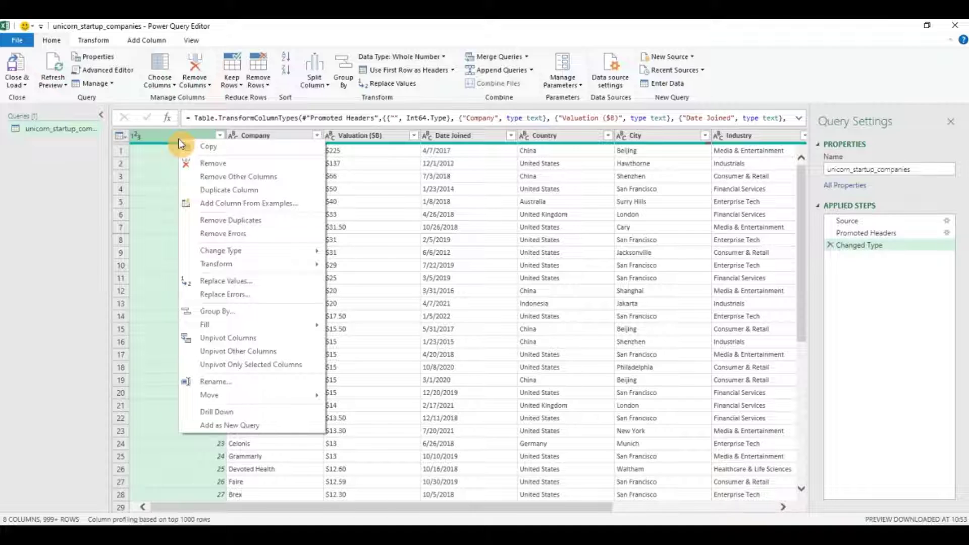
click(197, 163)
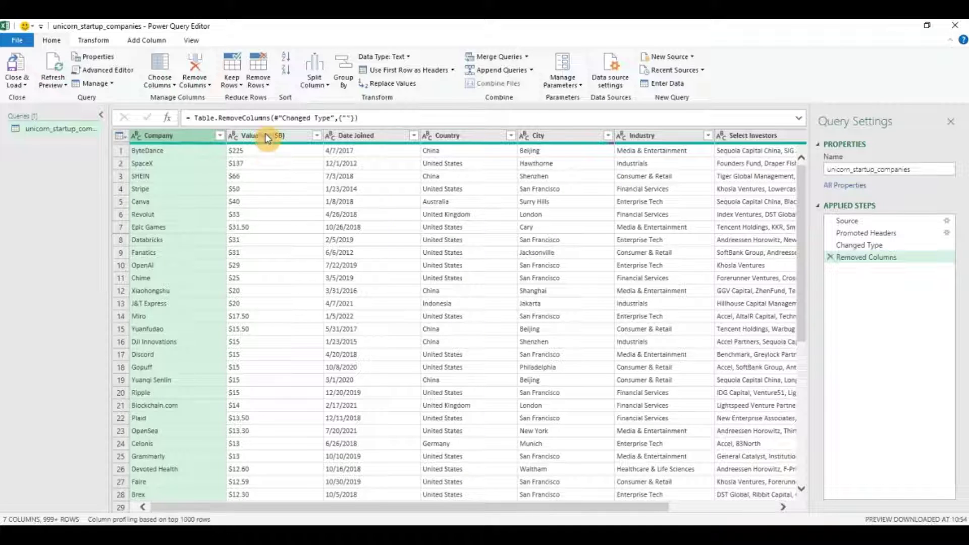
click(265, 134)
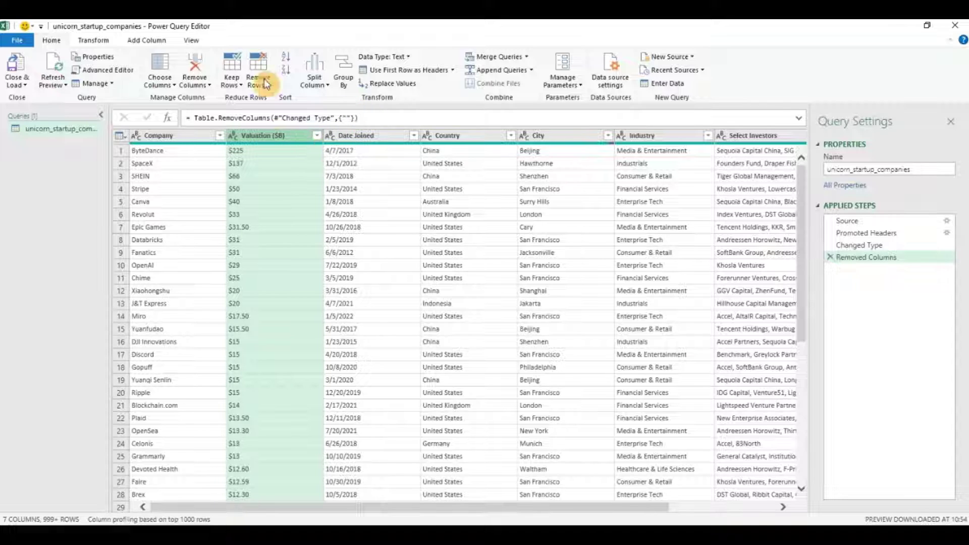
Keep only the text after '$' in Valuation ($B) and make it Decimal Number
click(96, 45)
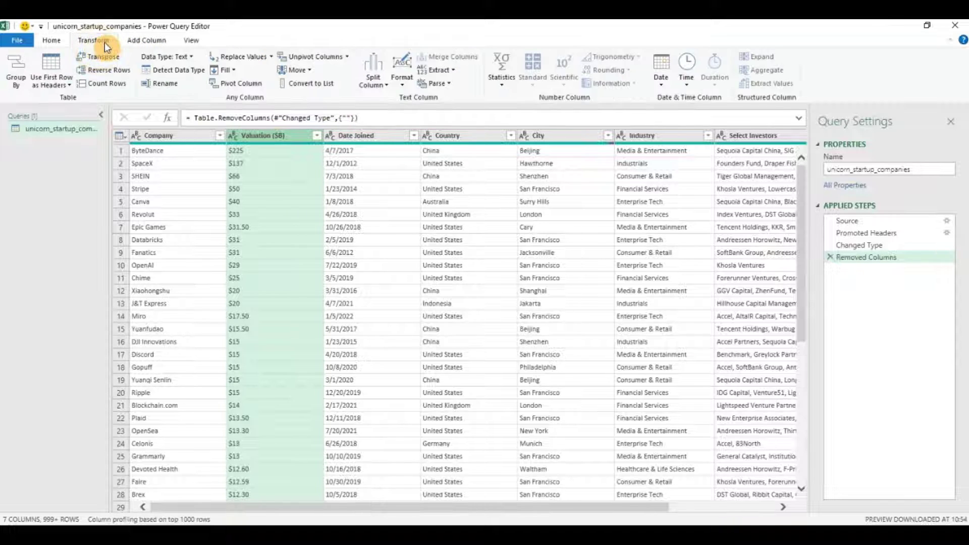
click(443, 70)
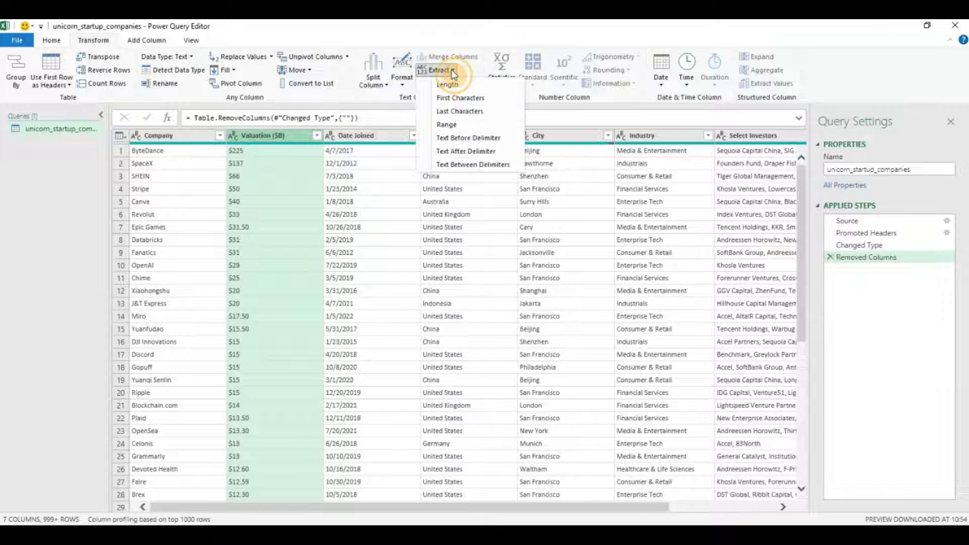
click(458, 151)
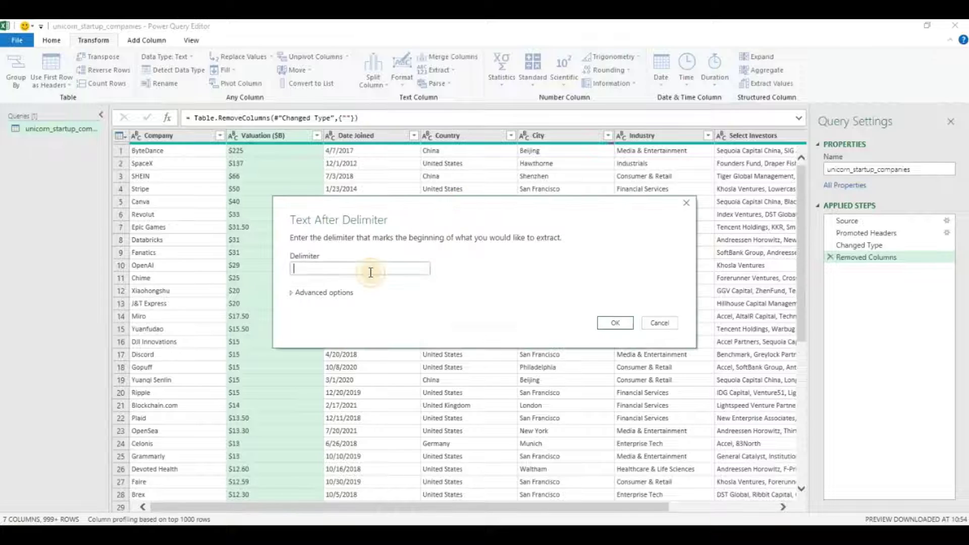
text($)
click(615, 324)
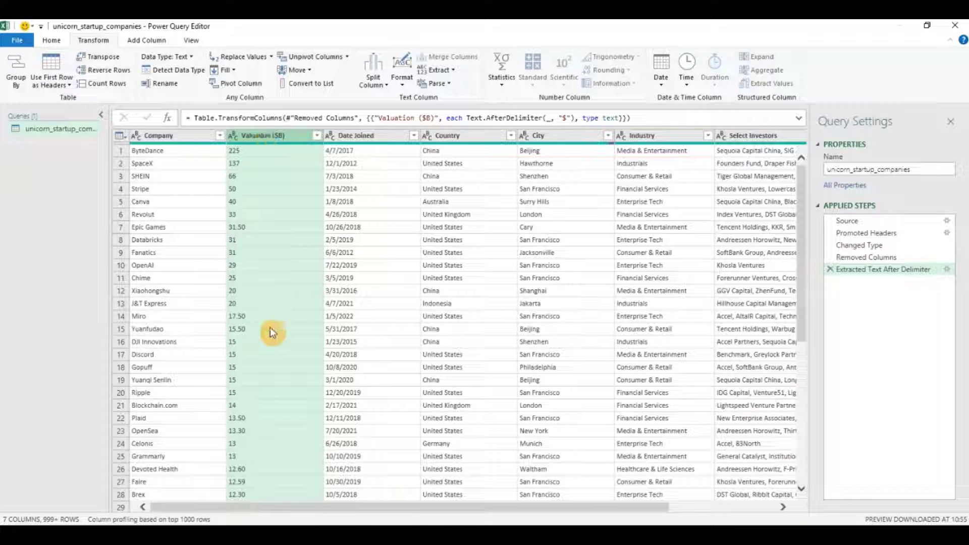
click(233, 136)
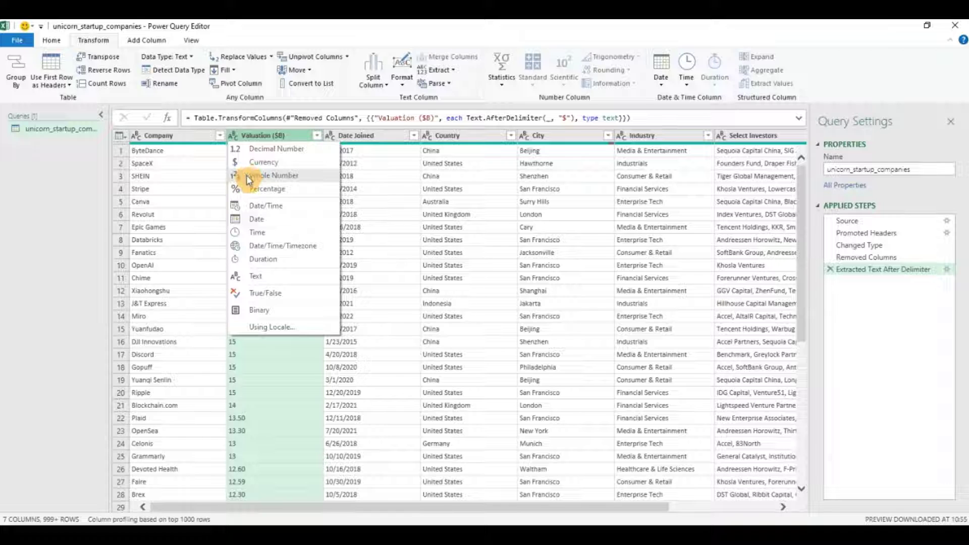
click(249, 151)
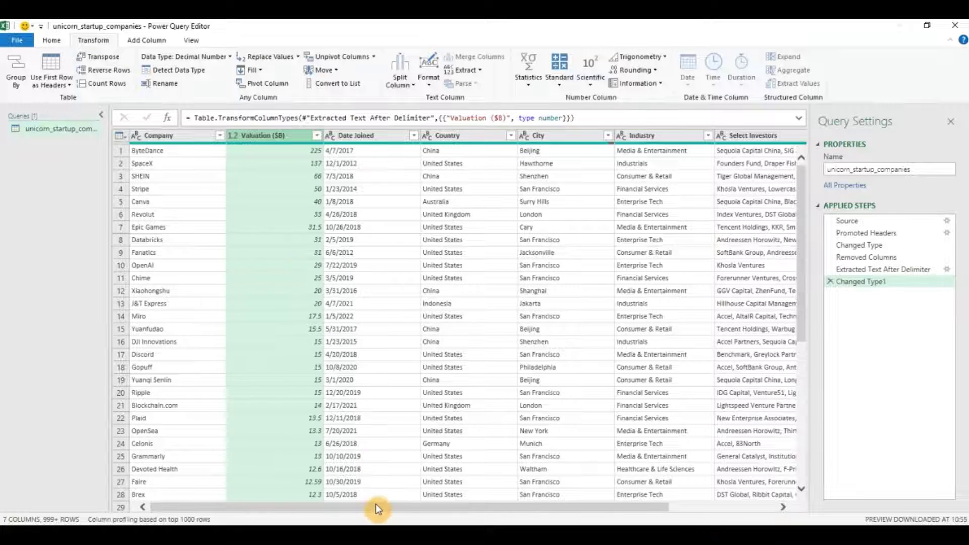
Try typing Date Joined as Date, then delete the error-causing Changed Type1 step
drag(374, 504, 384, 504)
click(359, 136)
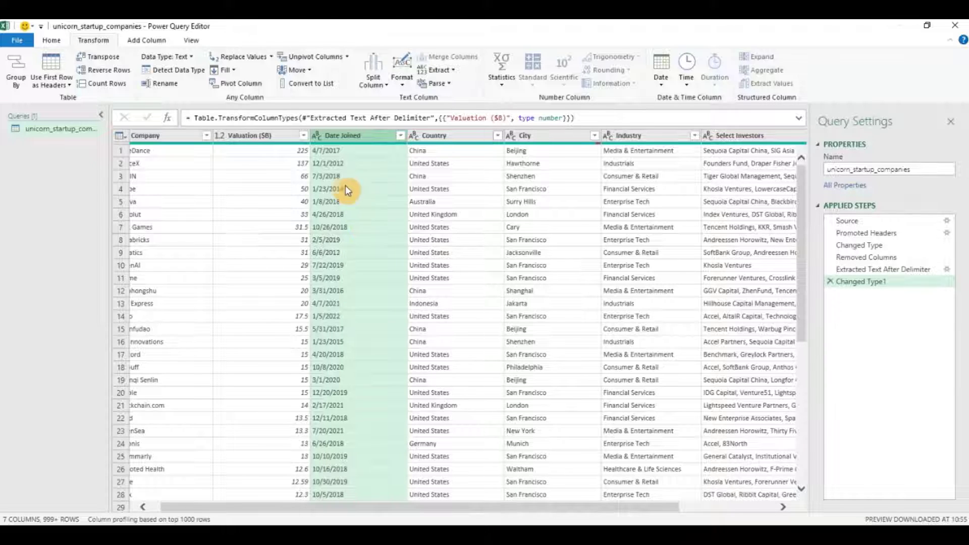
click(318, 137)
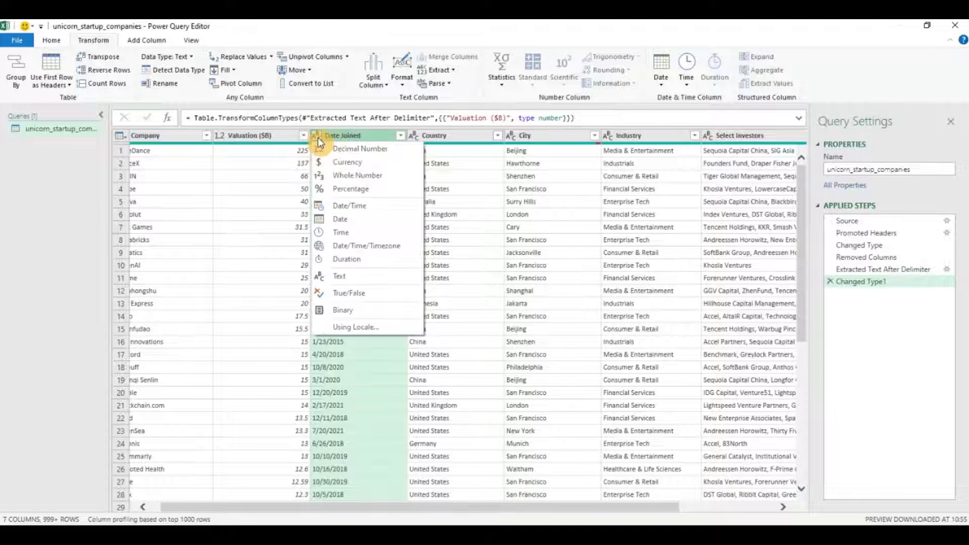
click(332, 219)
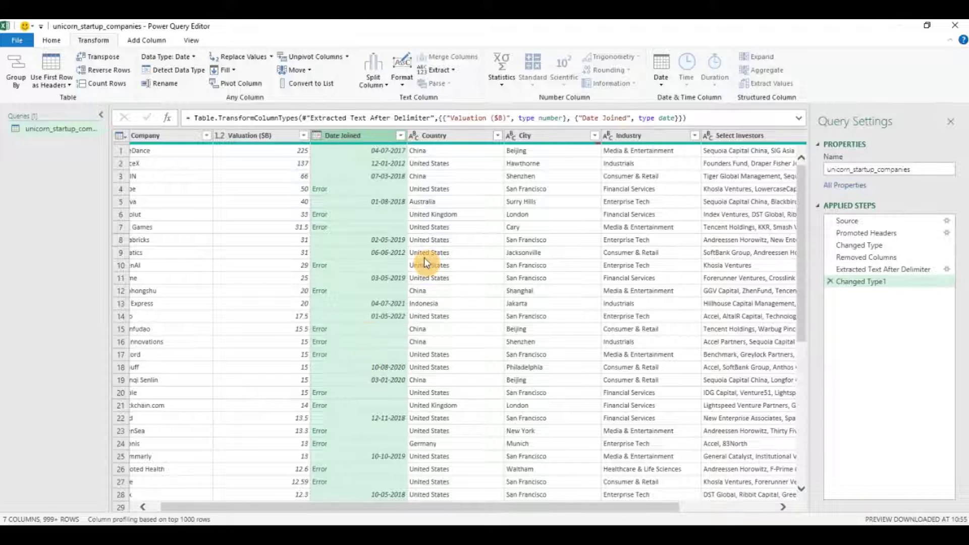
click(830, 281)
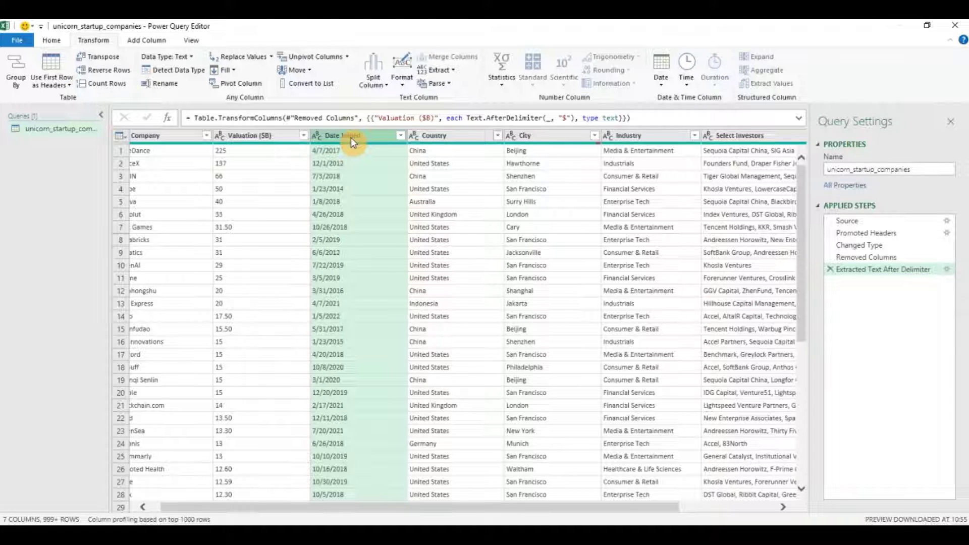
Start a column from examples on Date Joined, entering 7/4/2017 as the first example
click(144, 40)
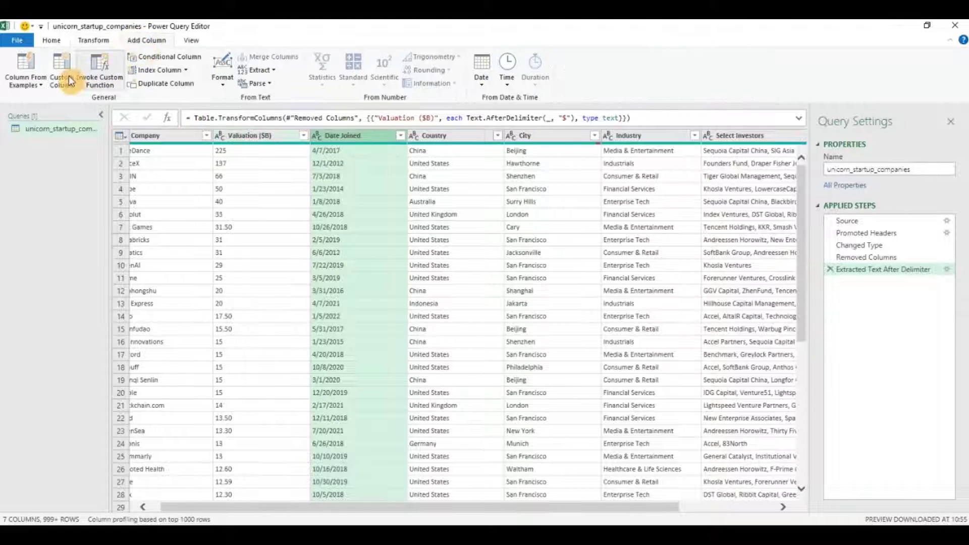
click(45, 86)
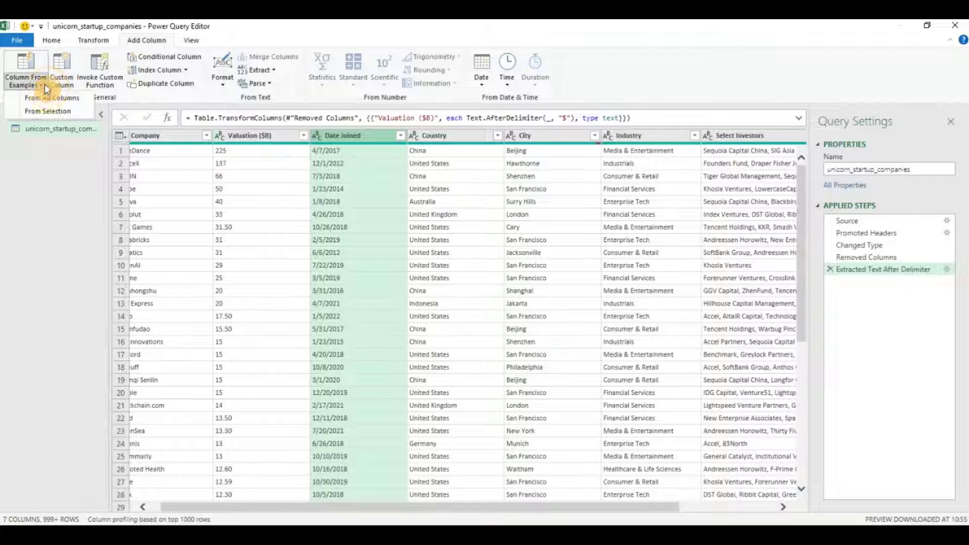
click(40, 111)
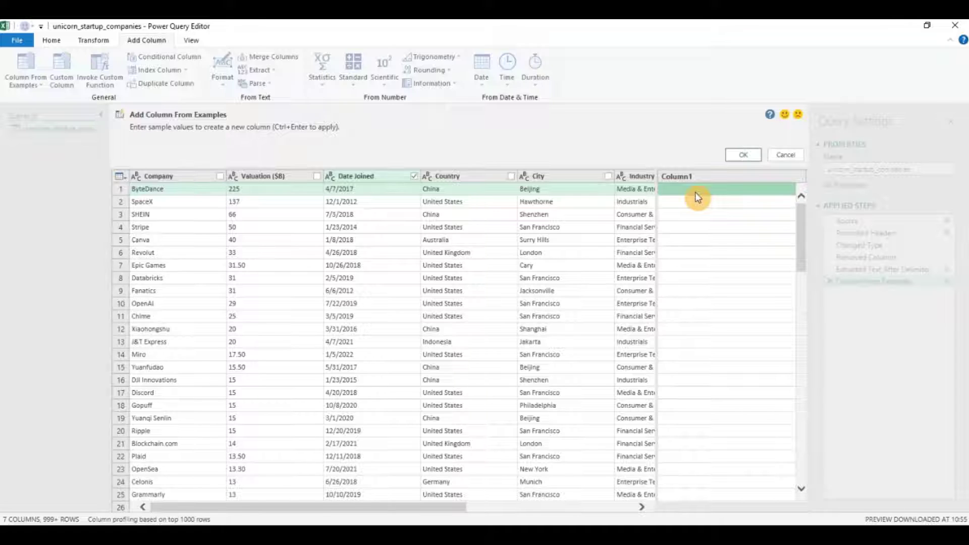
click(695, 192)
text(7.4)
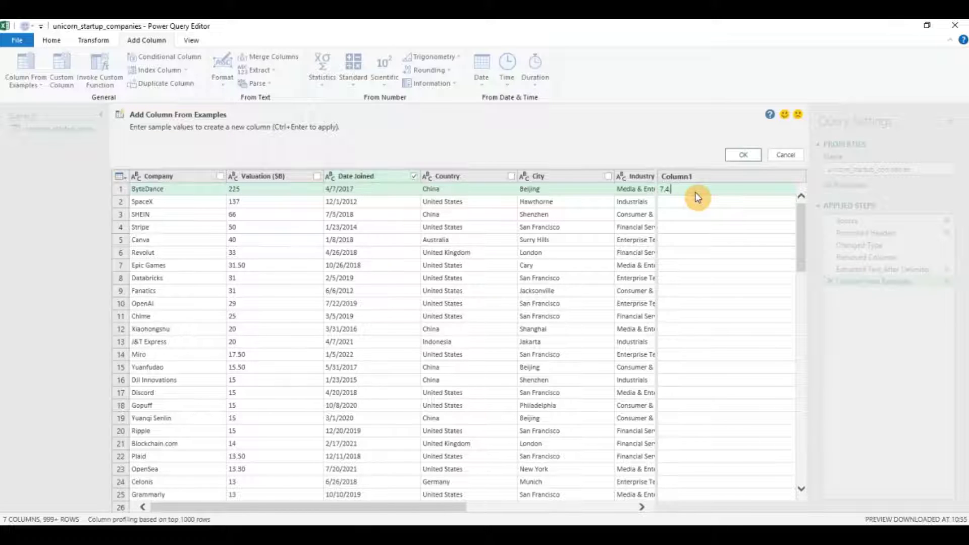
key(BackSpace)
key(BackSpace)
text(/4/2017)
click(688, 206)
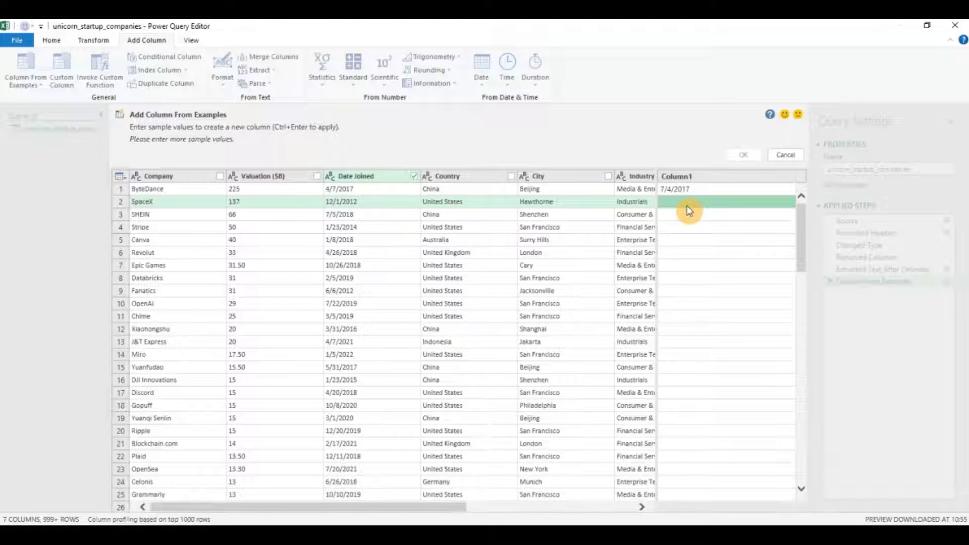
Add 1/12/2012 and 21/1/2014 as further day/month/year examples and check the preview
text(1/)
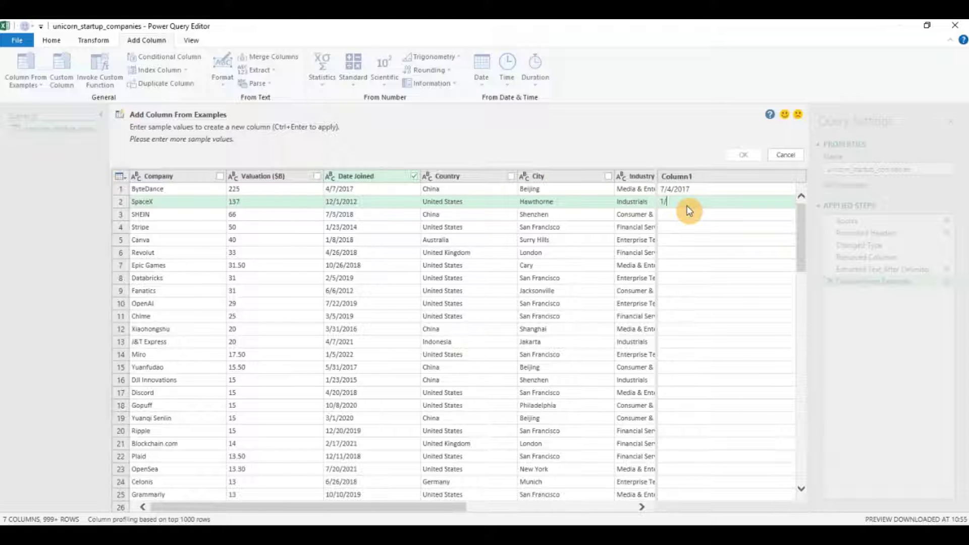
text(12/2012)
click(692, 222)
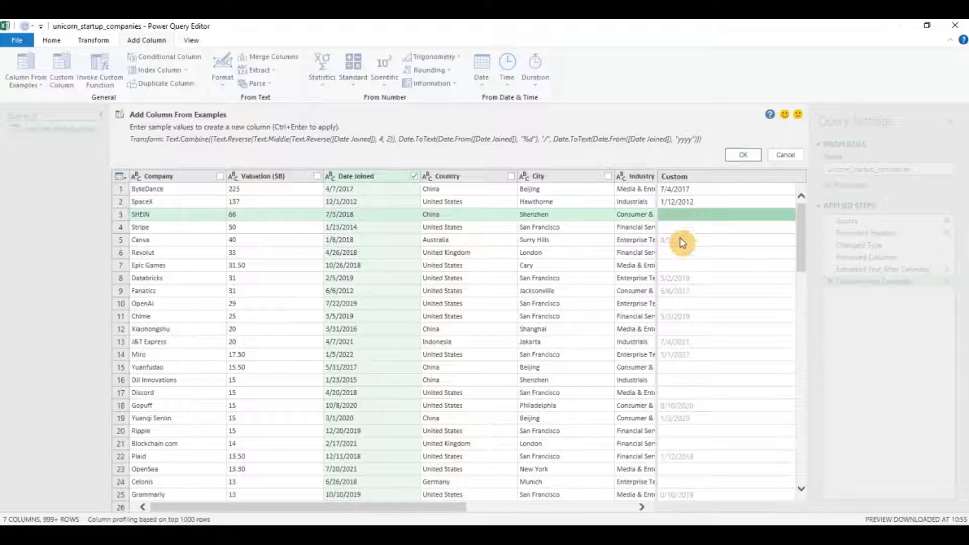
click(676, 230)
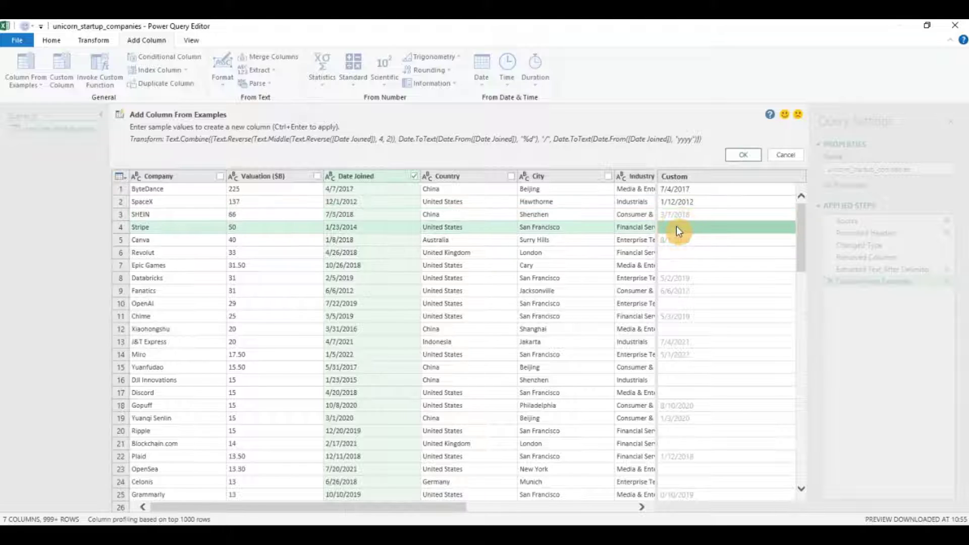
text(21)
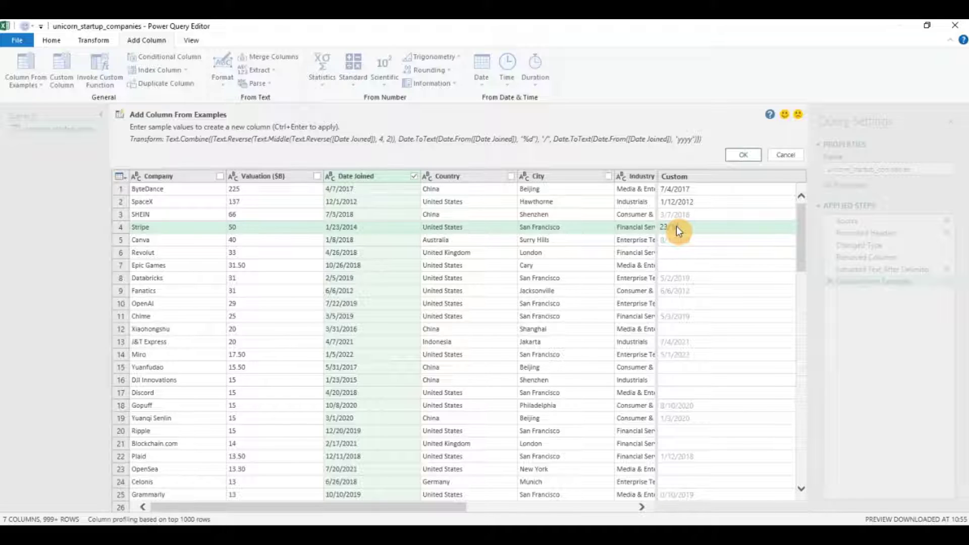
text(/1/2014)
key(Return)
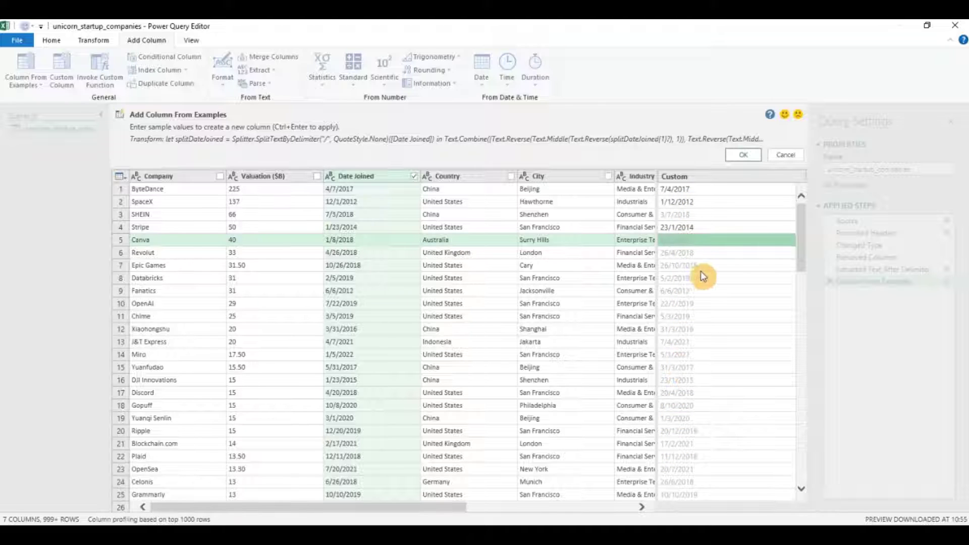
drag(802, 242, 800, 274)
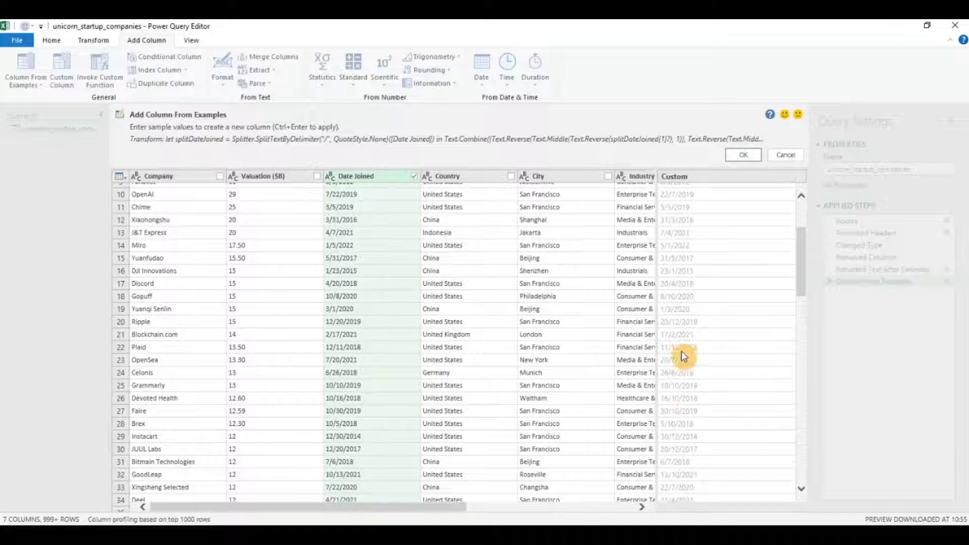
drag(802, 267, 800, 210)
Accept the Custom column, move it beside Date Joined, and remove the original Date Joined
click(750, 153)
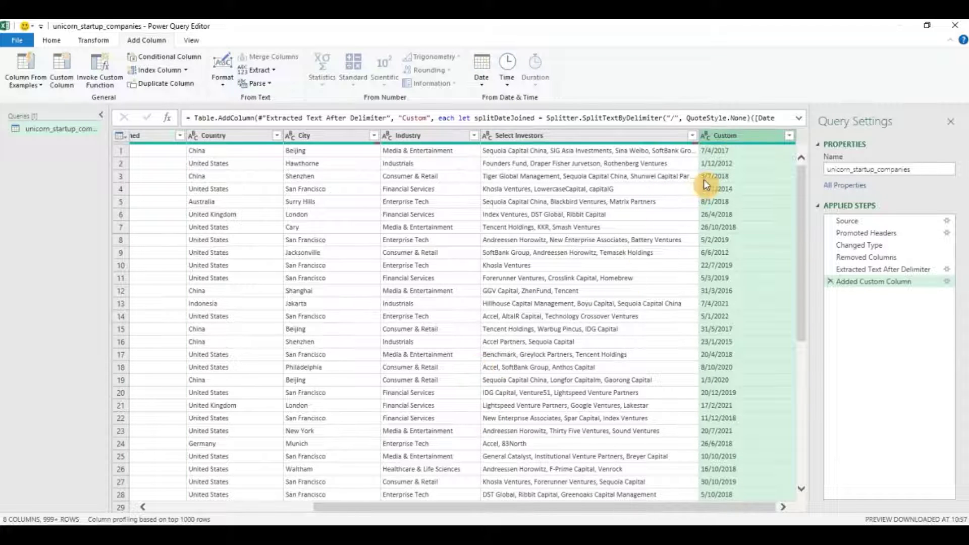
drag(738, 134, 217, 134)
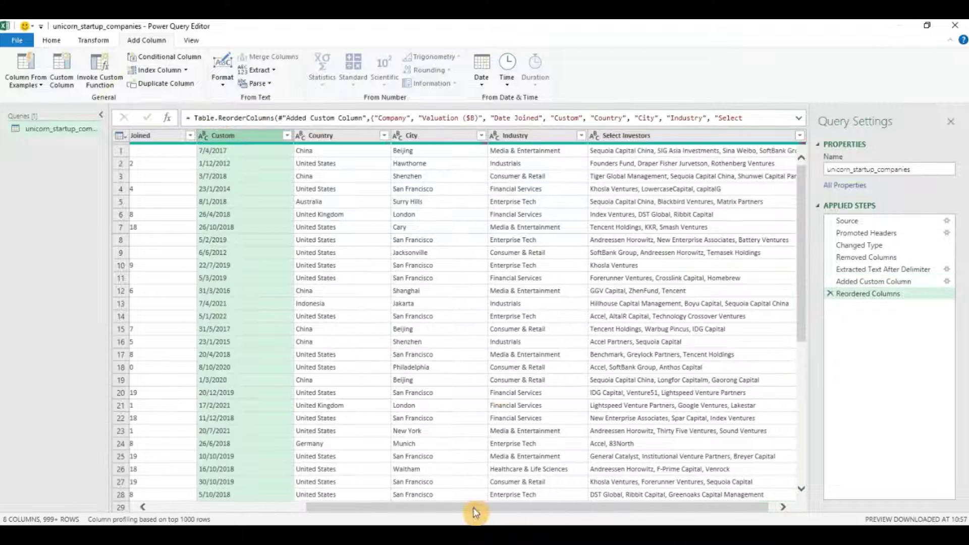
drag(474, 506, 261, 501)
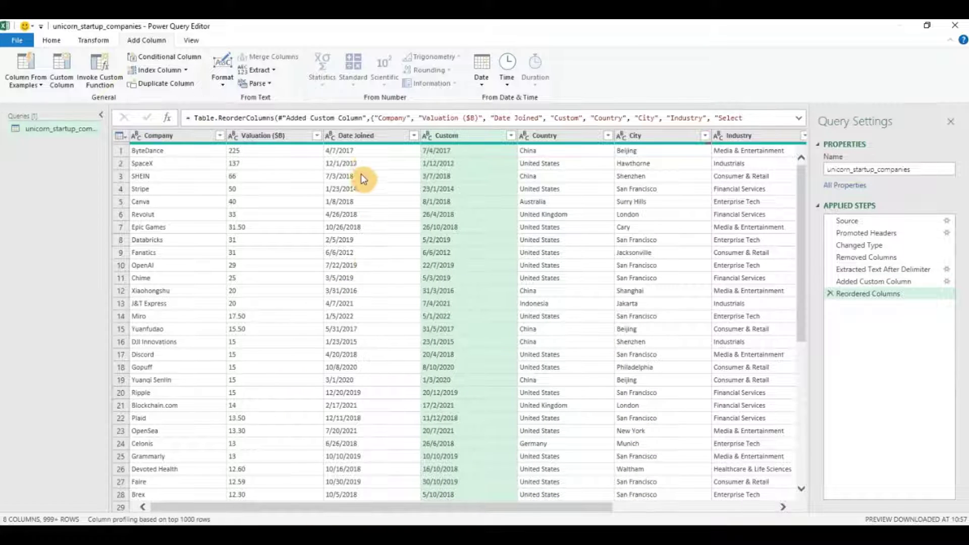
right_click(374, 137)
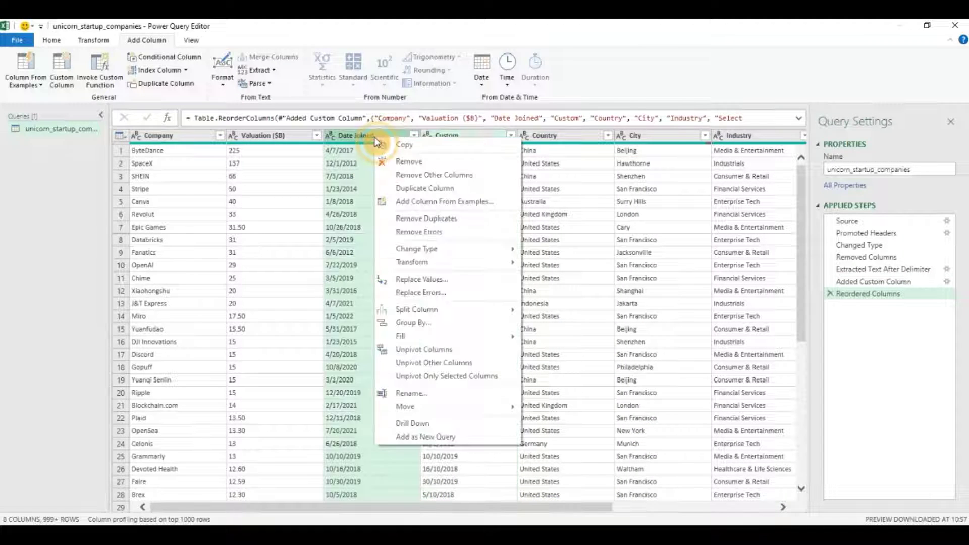
click(393, 157)
Rename the Custom column to 'Date Joined'
click(343, 136)
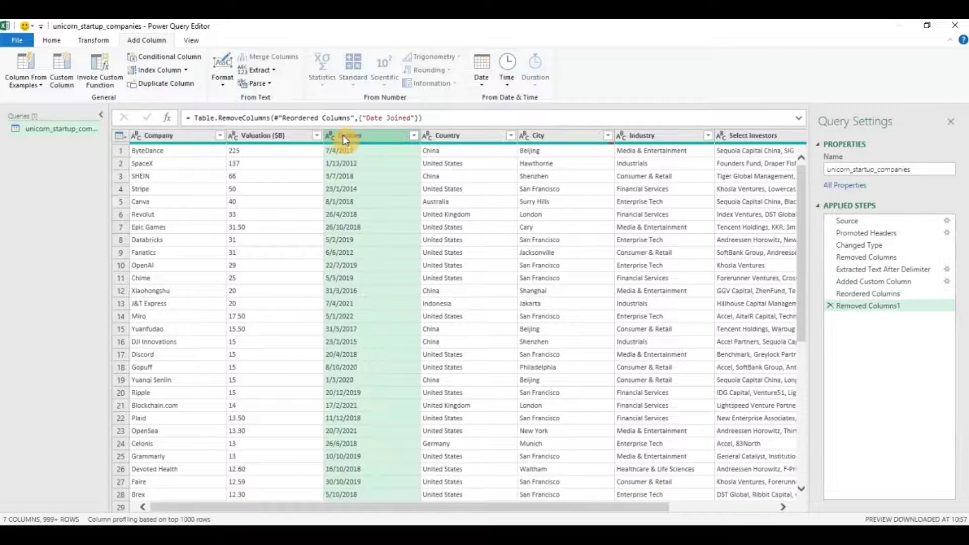
double_click(348, 137)
text(Date)
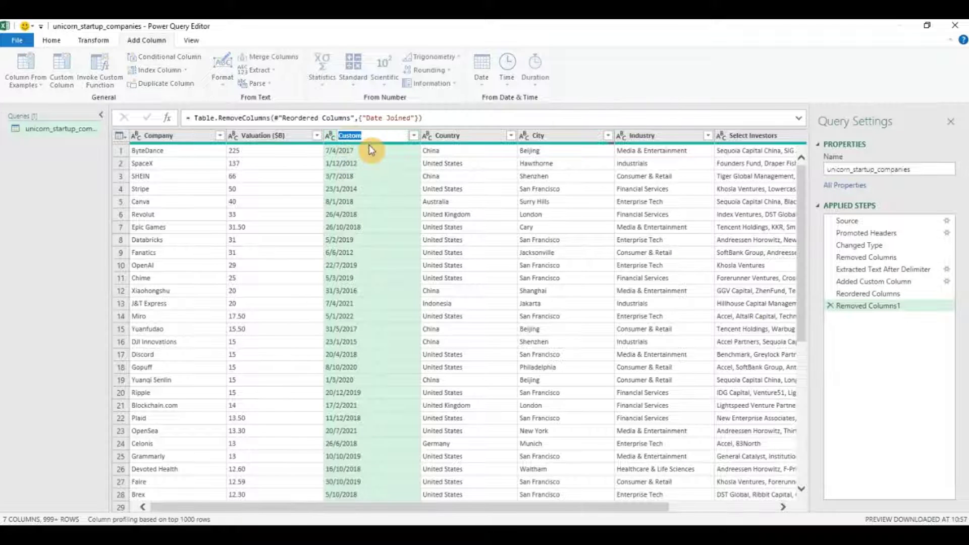
text( Joined)
key(Return)
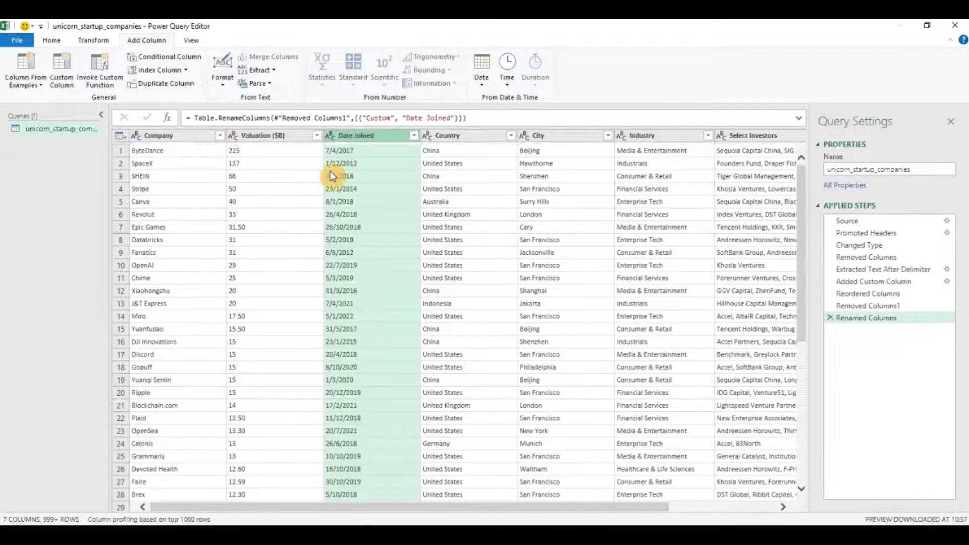
Set the new Date Joined column to Date type, giving error-free values like 07-04-2017
click(332, 137)
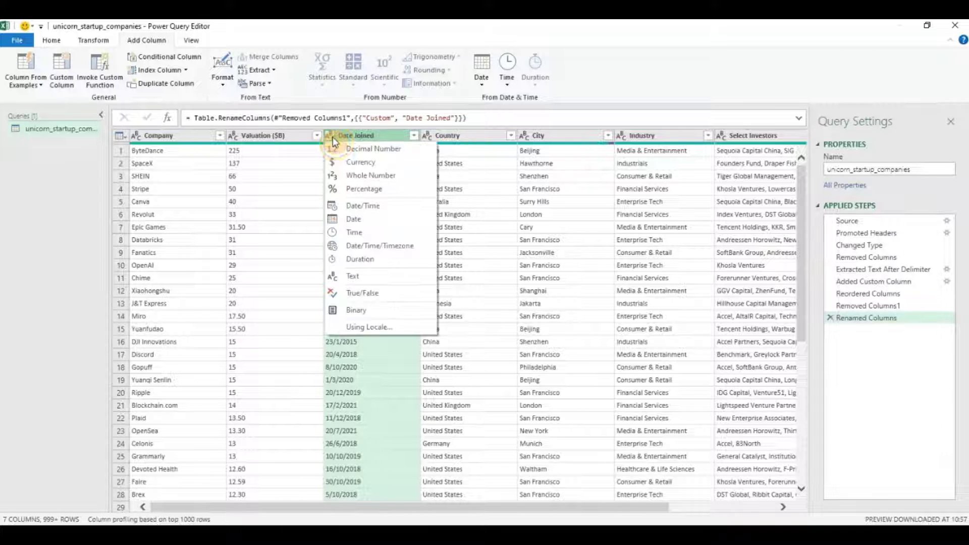
click(342, 219)
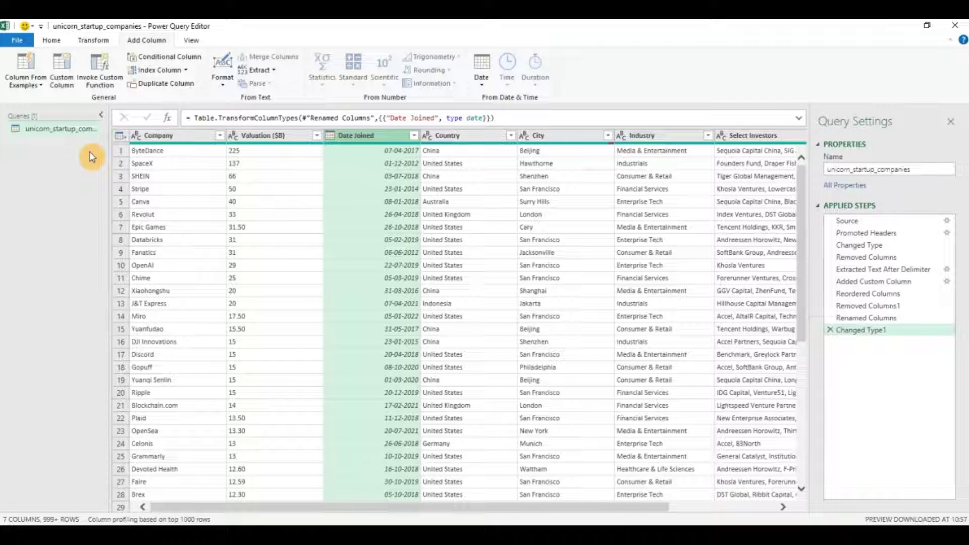
drag(576, 510, 670, 511)
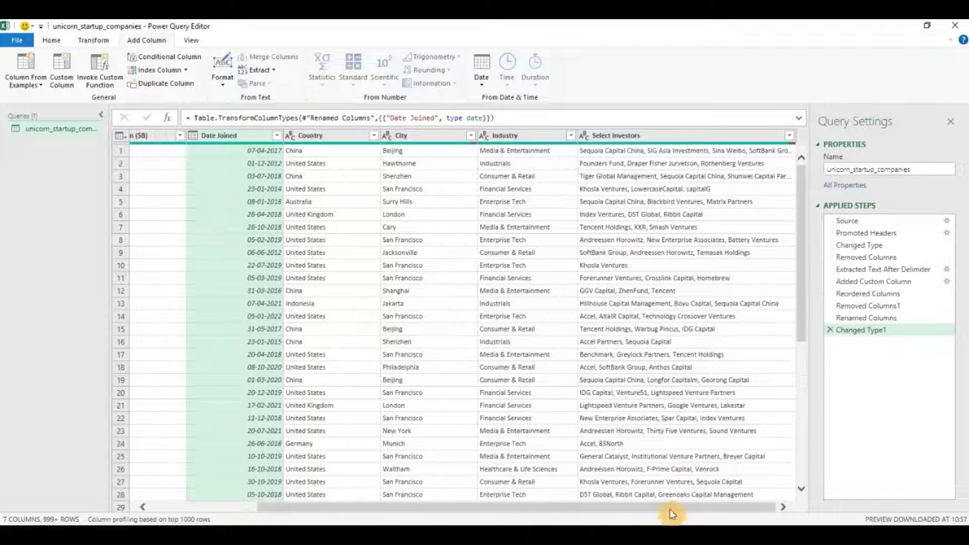
drag(670, 509, 707, 519)
Copy and paste the unicorn query to create unicorn_startup_companies (2)
right_click(51, 134)
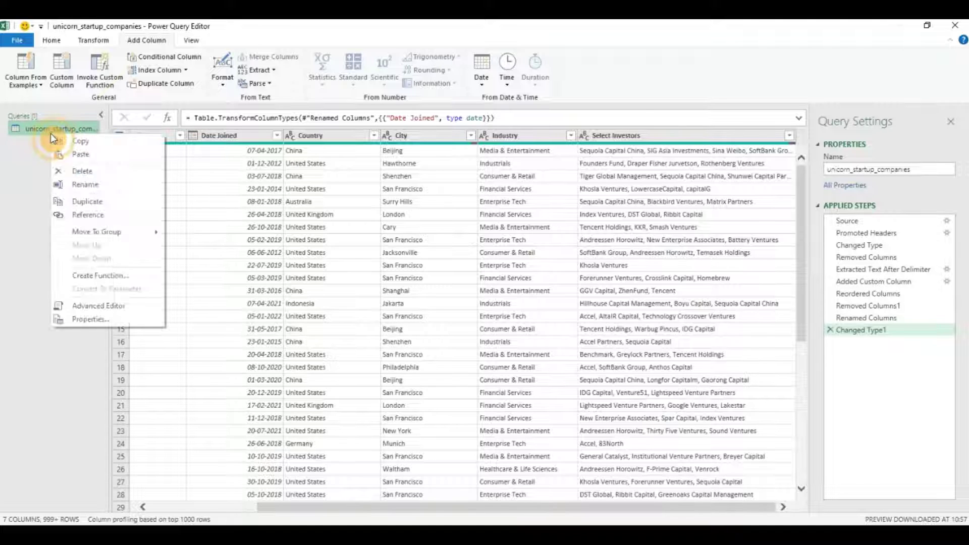
click(87, 145)
right_click(35, 160)
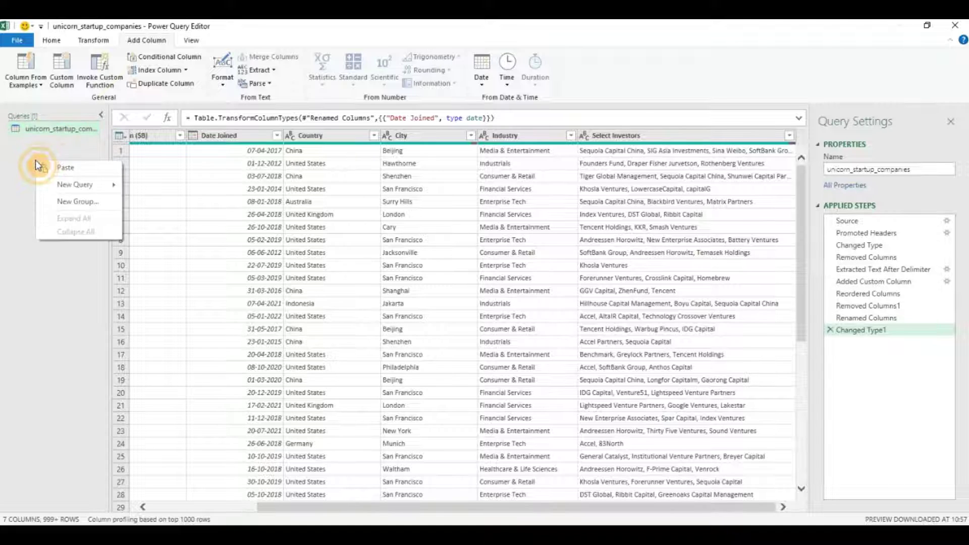
click(48, 168)
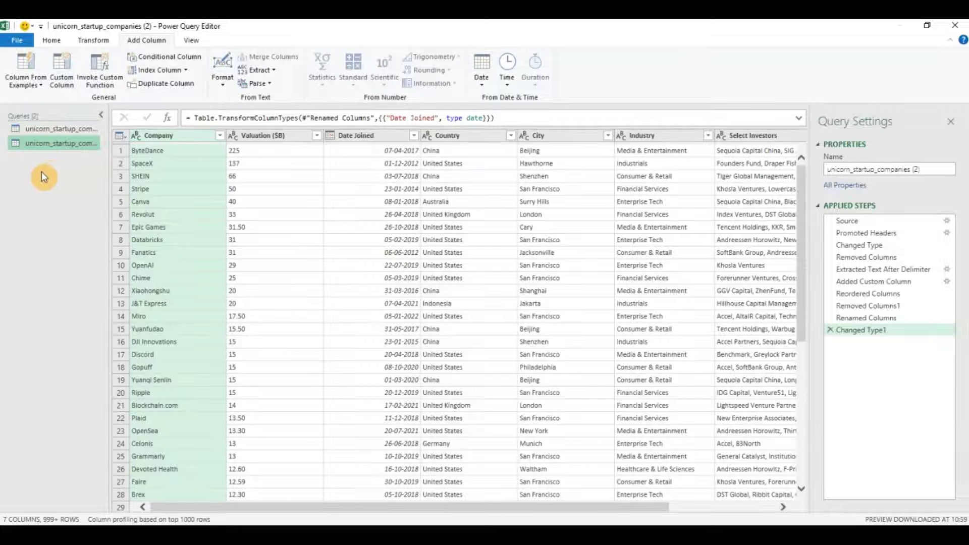
Remove Select Investors from the original query, leaving 6 columns
click(55, 131)
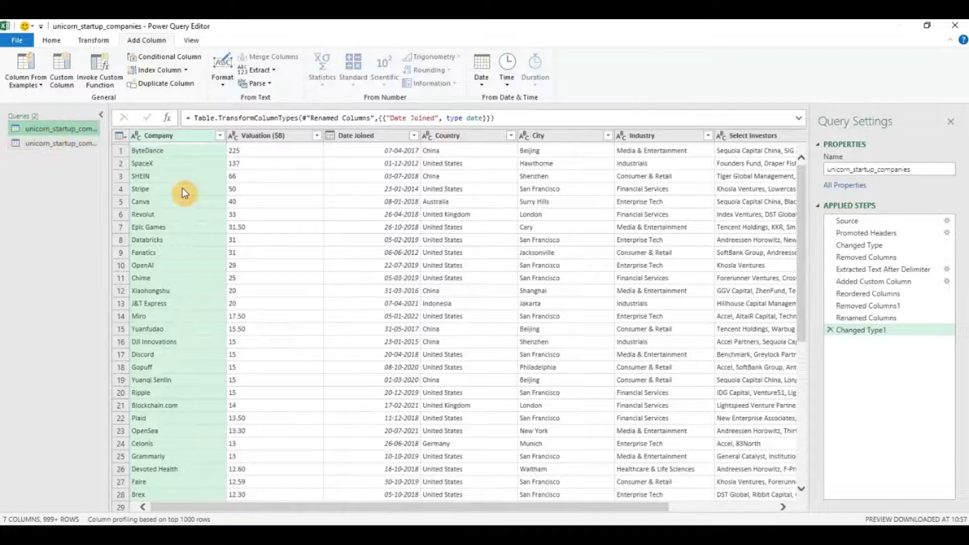
drag(471, 506, 574, 507)
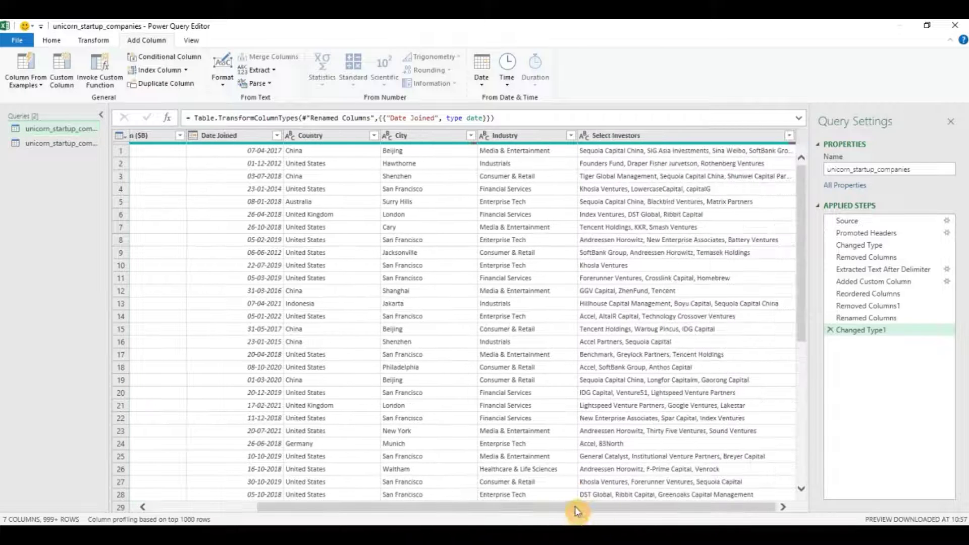
click(649, 134)
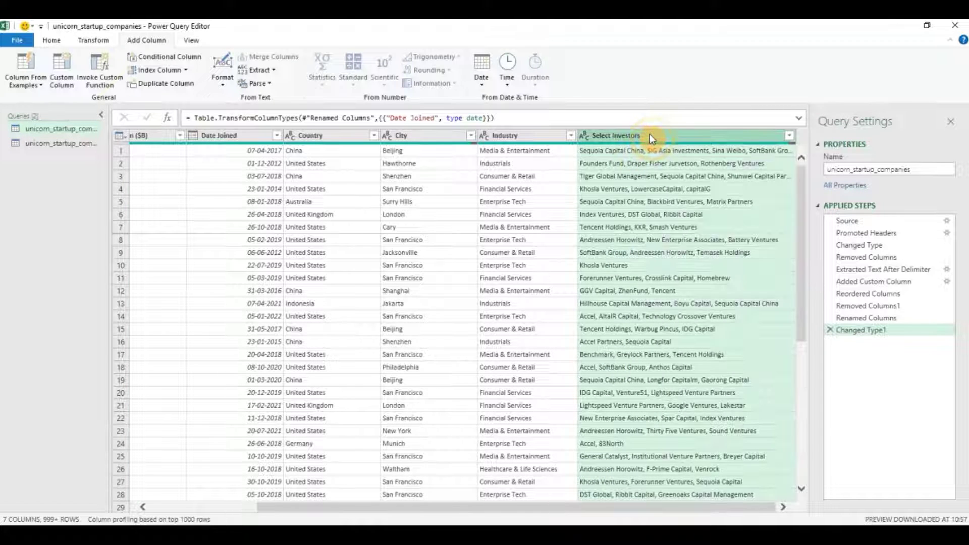
right_click(650, 134)
click(665, 158)
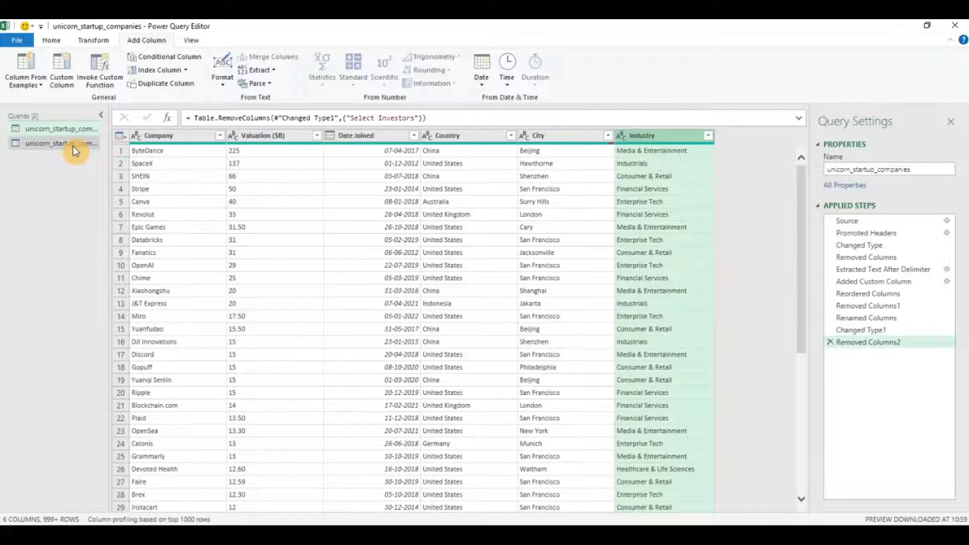
click(73, 146)
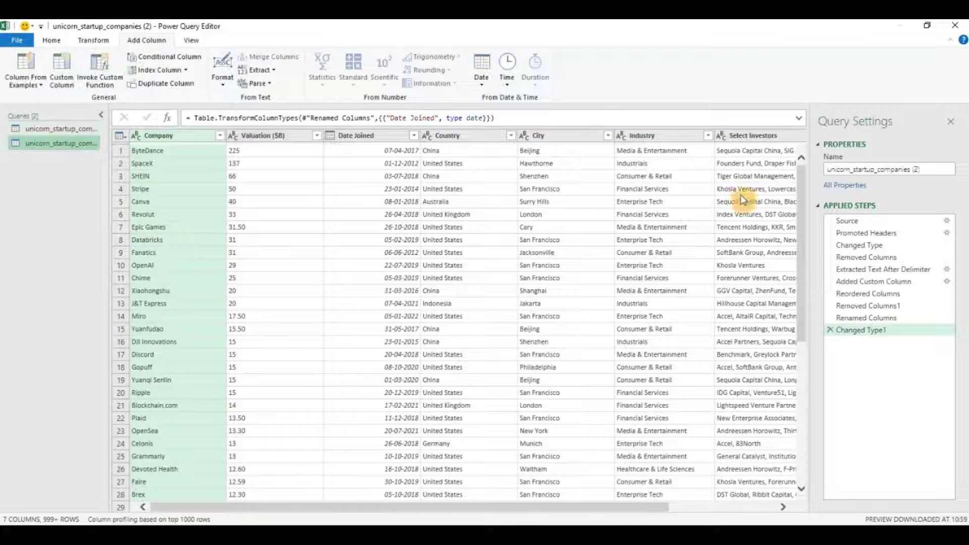
Split the copy's Select Investors at each comma into Select Investors.1 through .4
drag(453, 506, 623, 509)
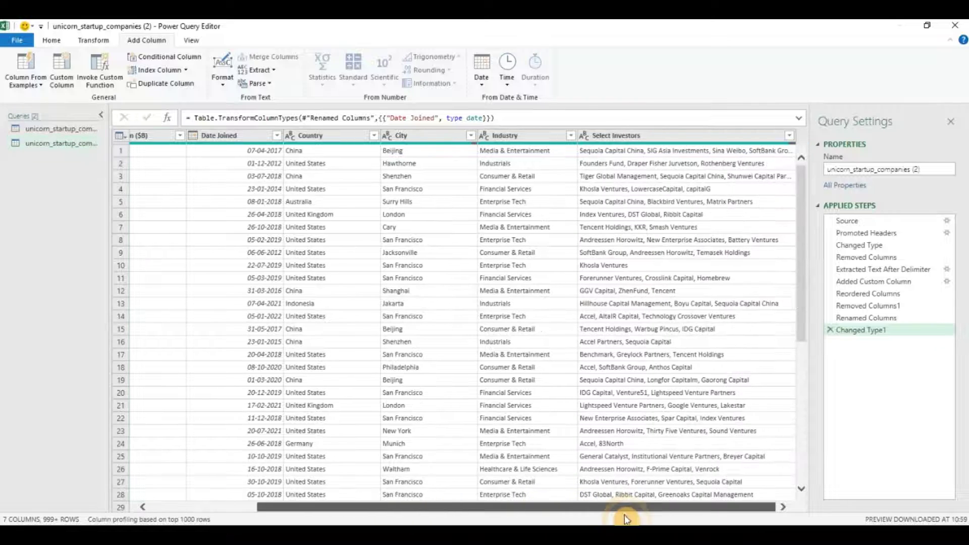
click(636, 137)
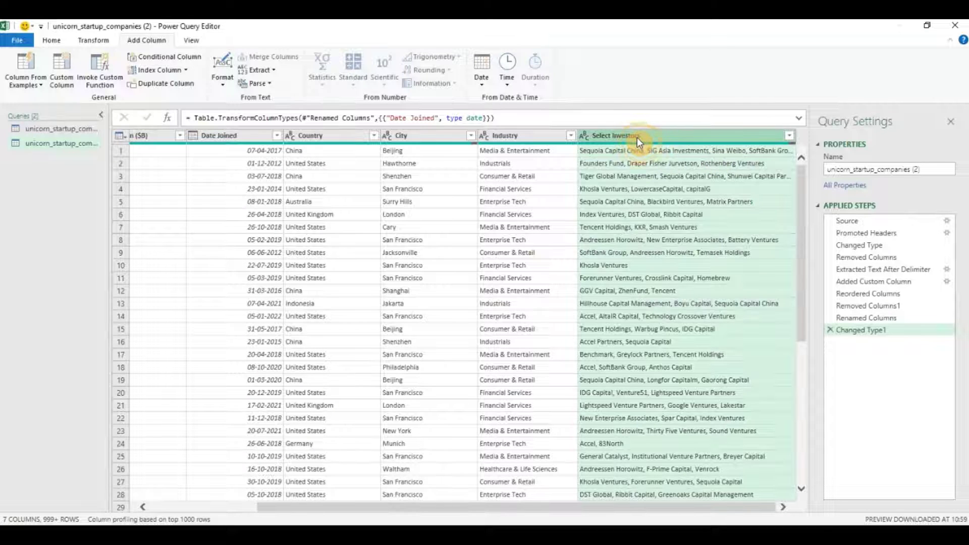
click(96, 41)
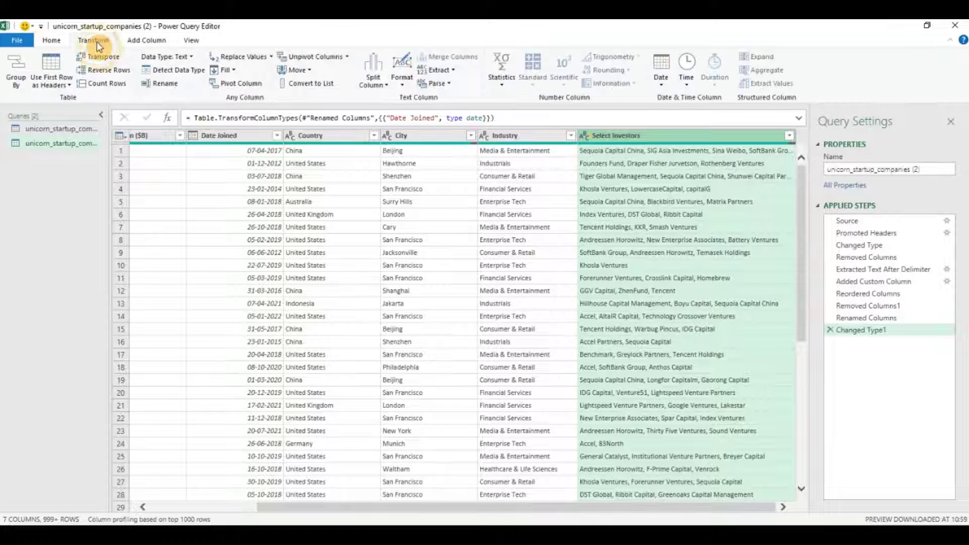
click(370, 87)
click(375, 98)
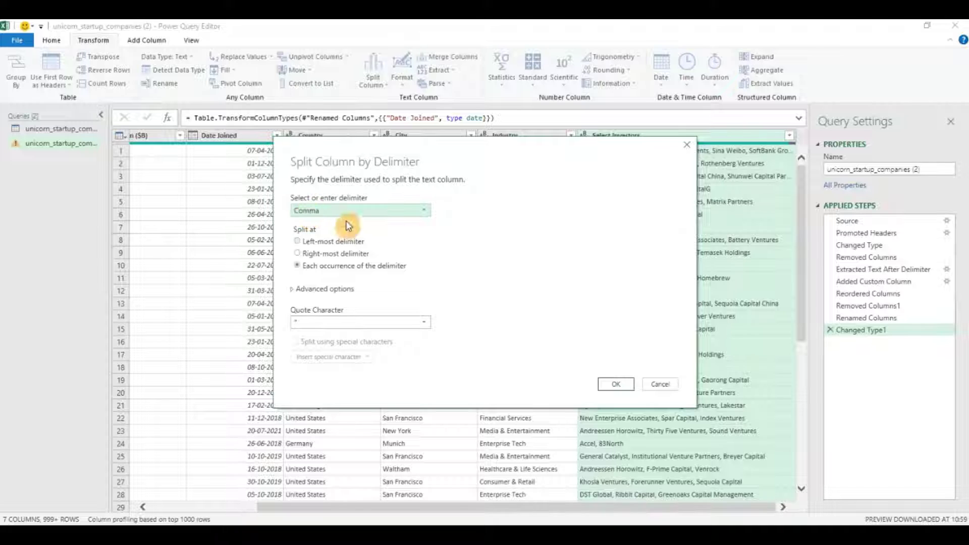
click(601, 385)
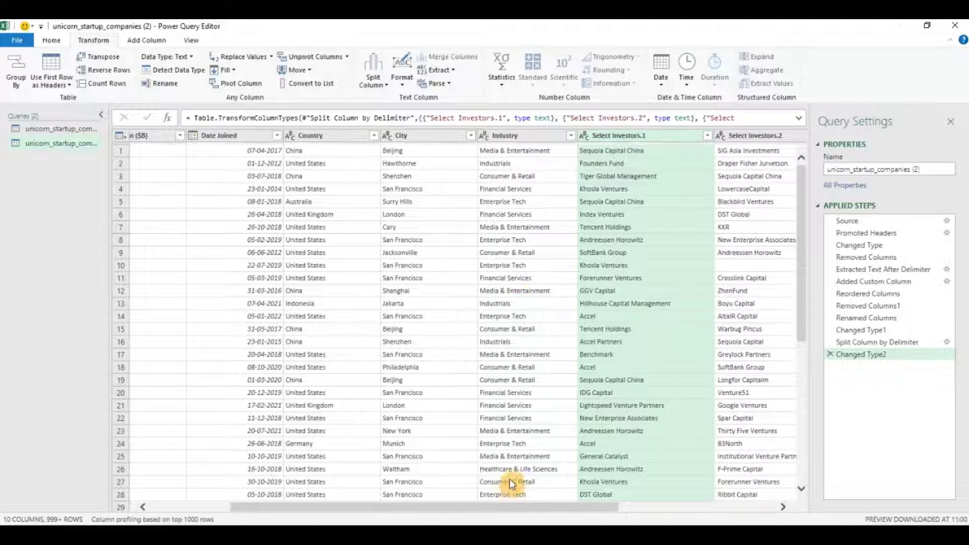
drag(505, 507, 708, 520)
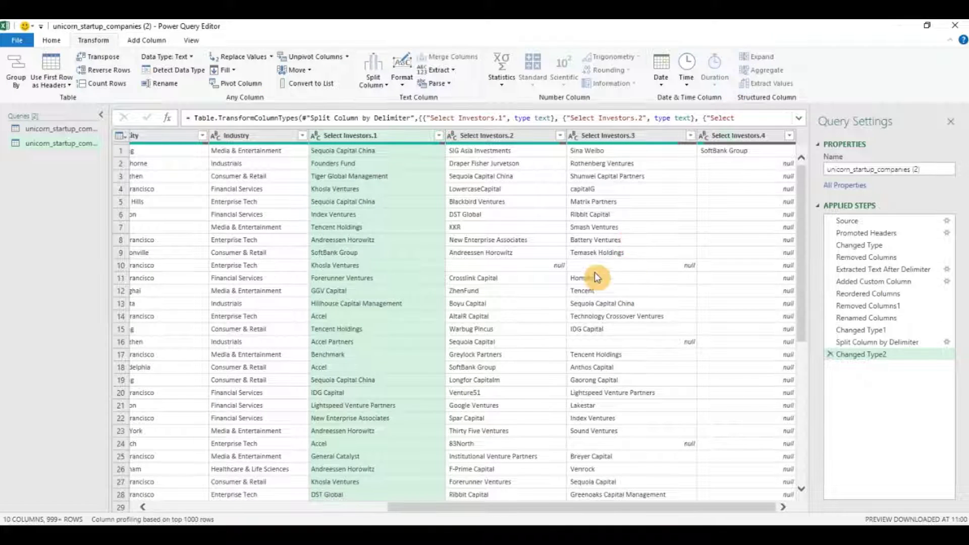
click(742, 137)
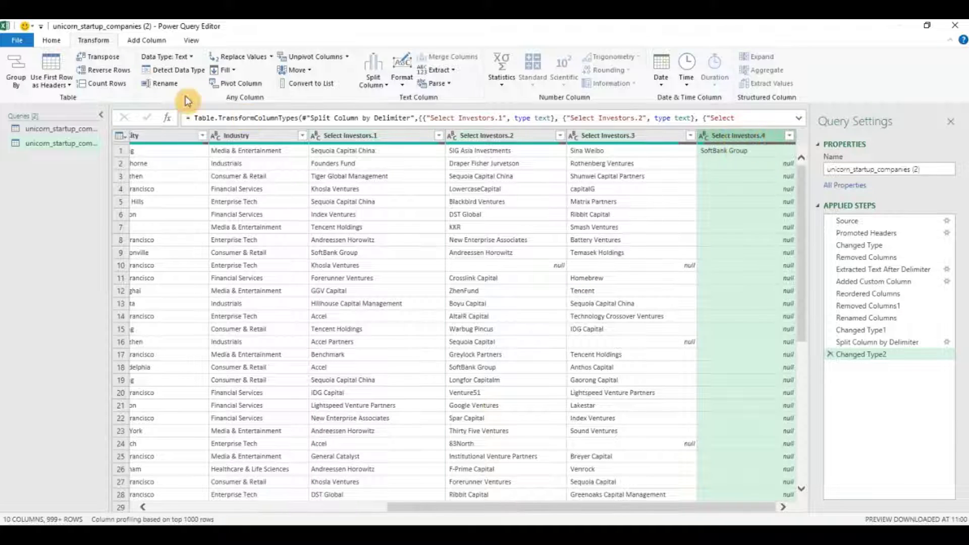
Replace every null in the Select Investors.4 column with NA
click(52, 40)
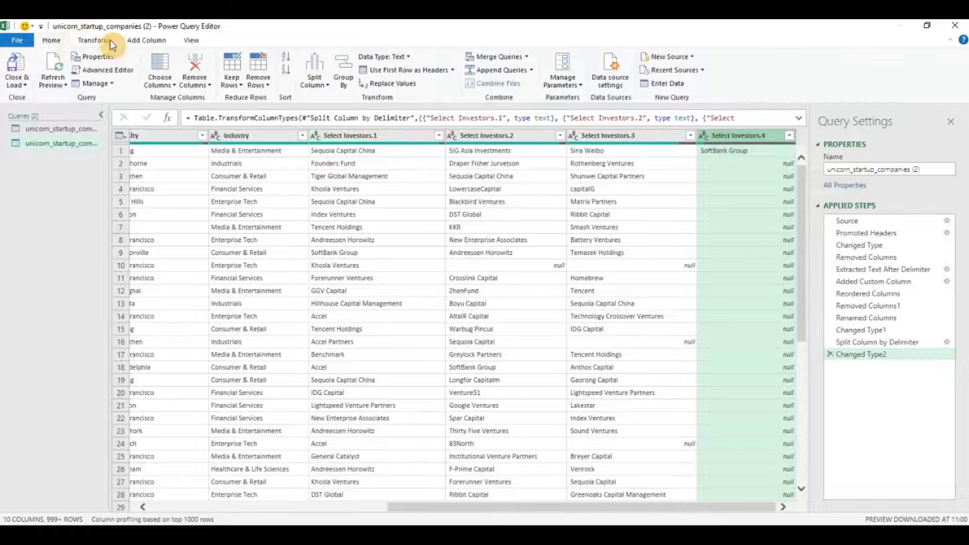
click(412, 90)
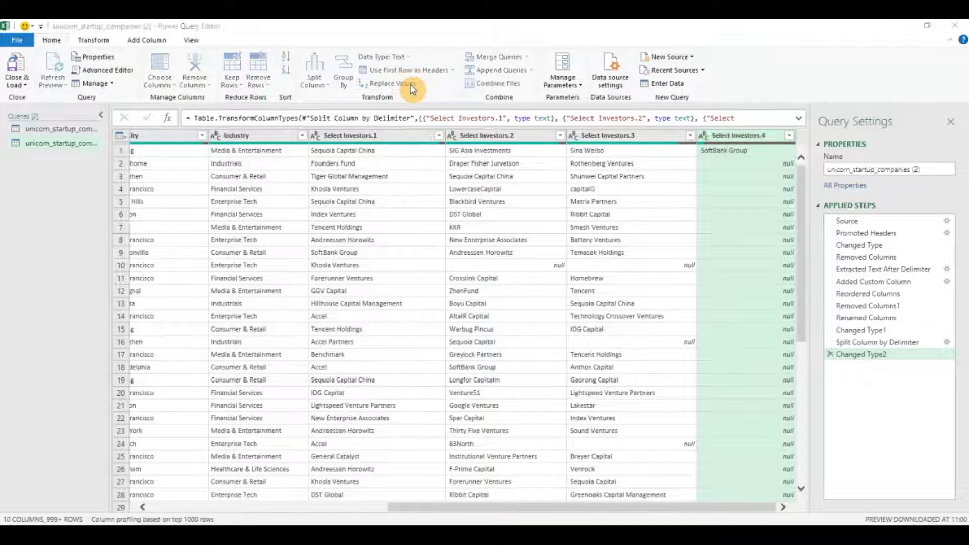
click(319, 255)
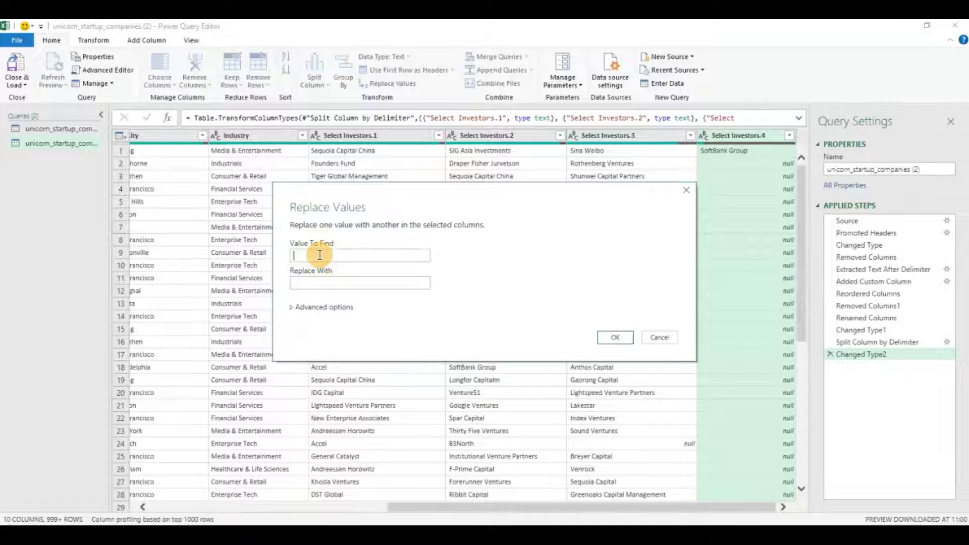
text(nnull)
key(BackSpace)
key(BackSpace)
key(BackSpace)
key(BackSpace)
text(ull)
click(323, 280)
text(NA)
click(620, 337)
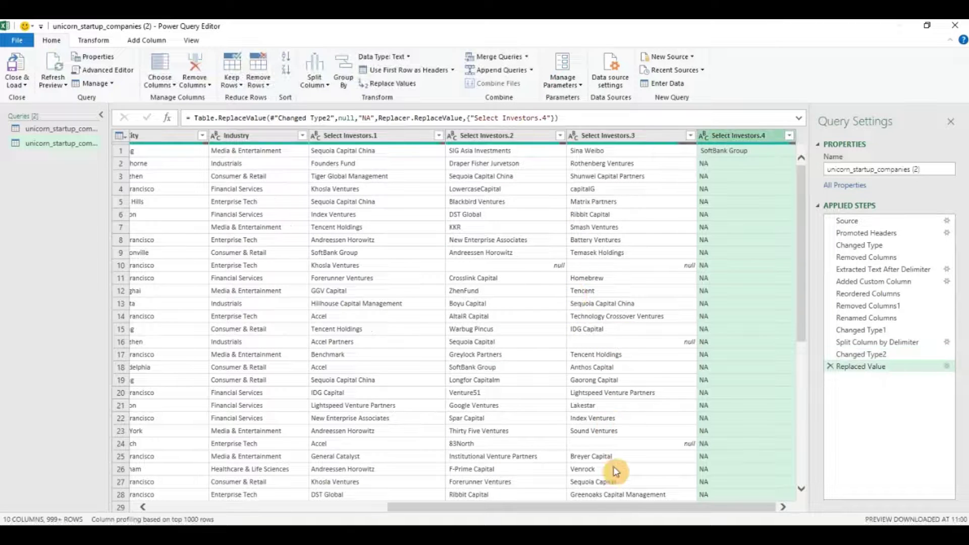
drag(622, 507, 601, 507)
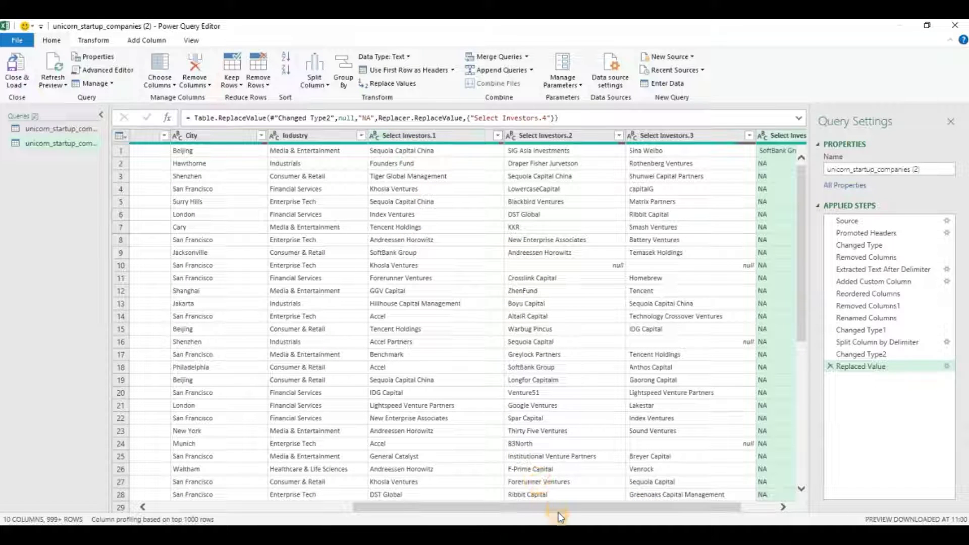
Select Company through Industry and unpivot the other columns into Attribute and Value rows
drag(392, 507, 196, 508)
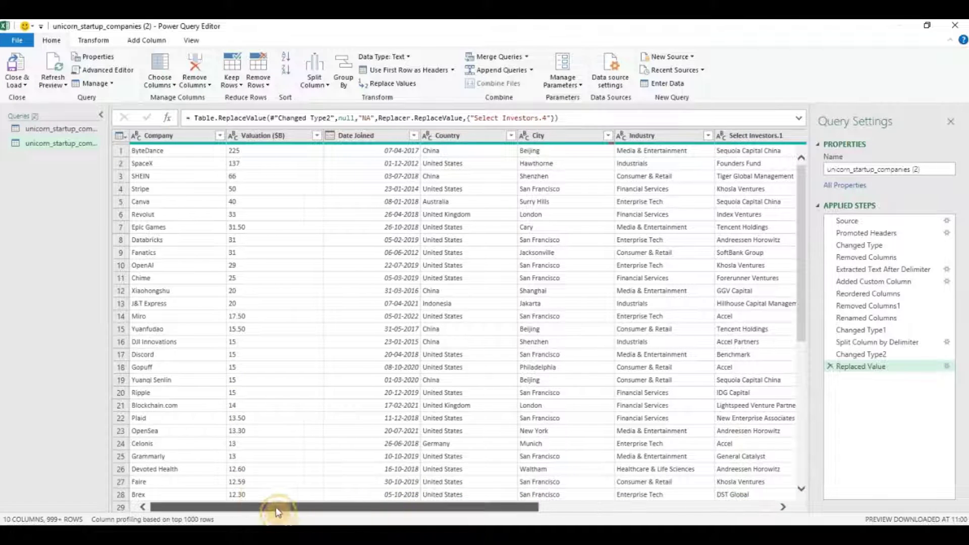
click(154, 135)
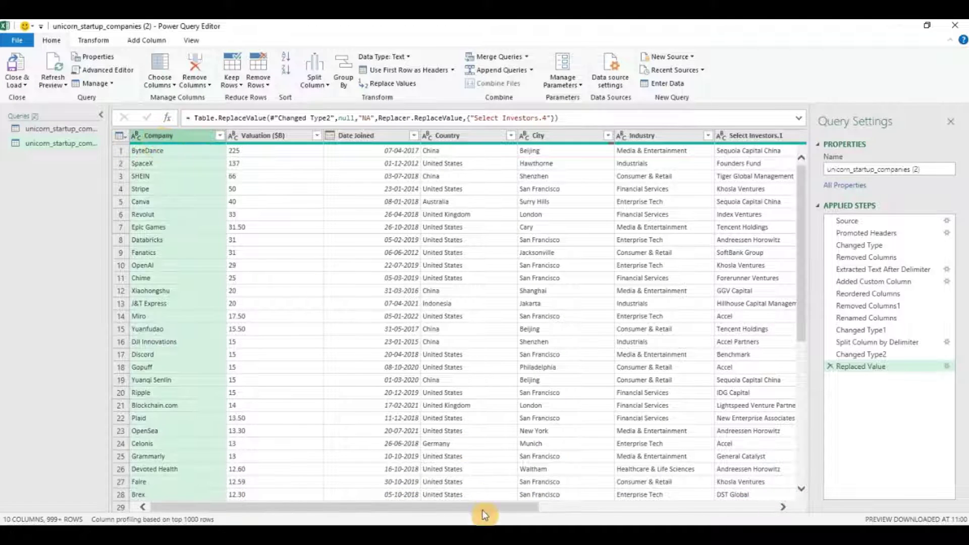
drag(483, 511, 576, 507)
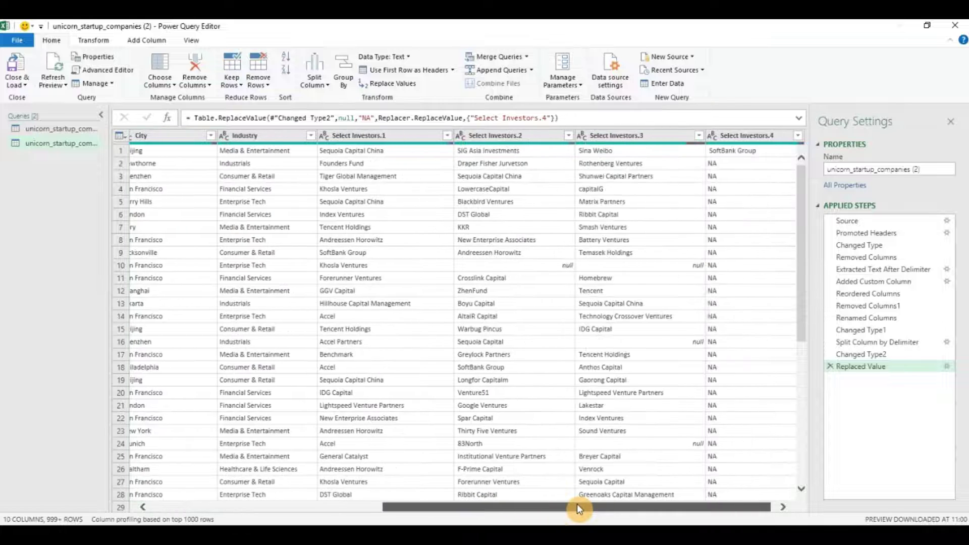
shift+click(279, 139)
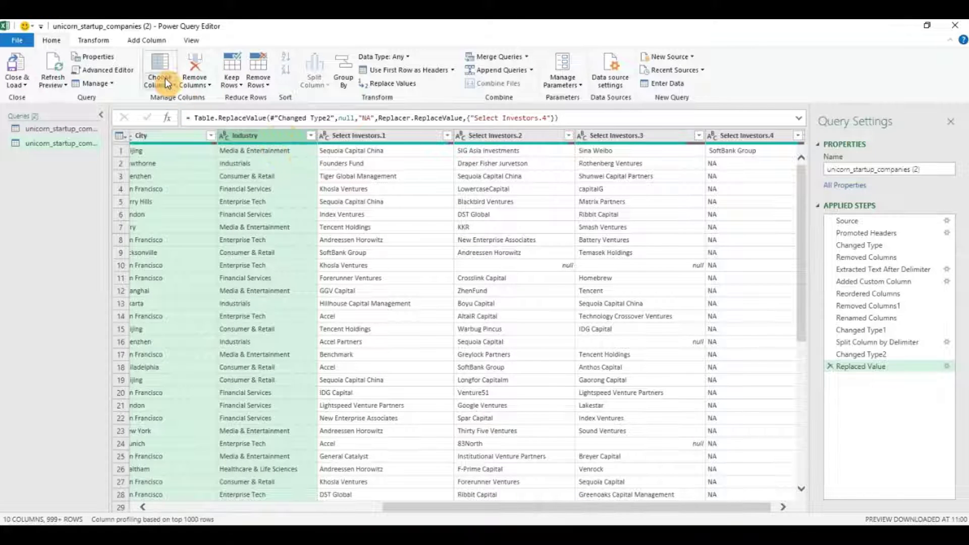
click(111, 45)
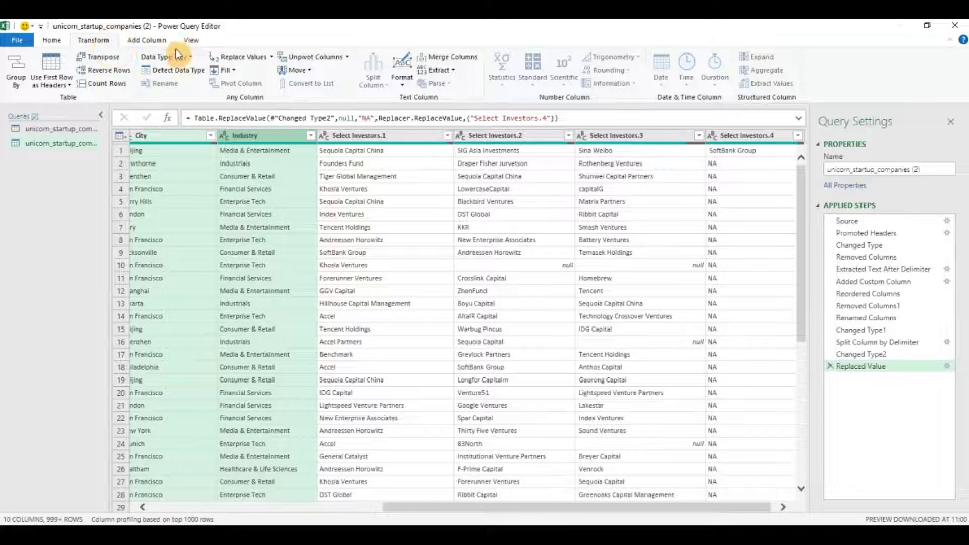
click(348, 57)
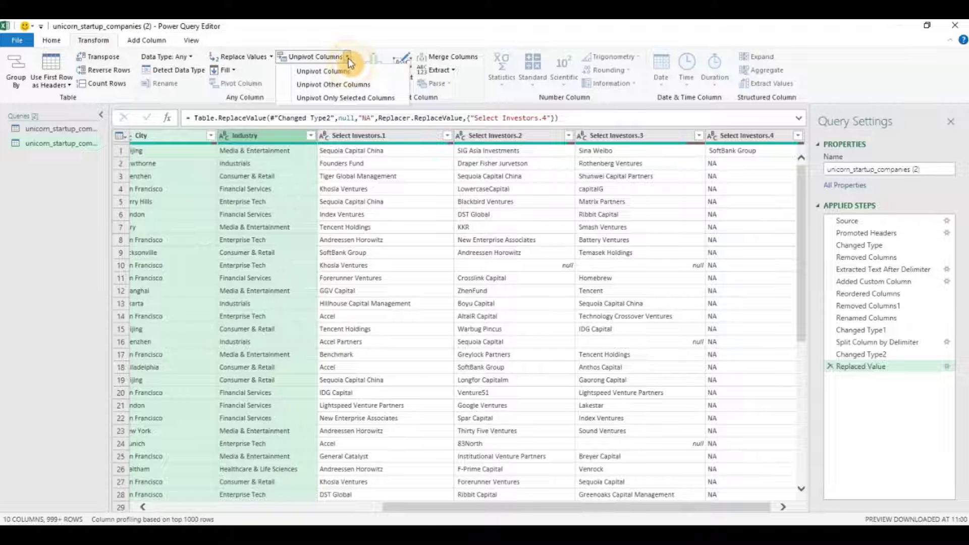
click(343, 85)
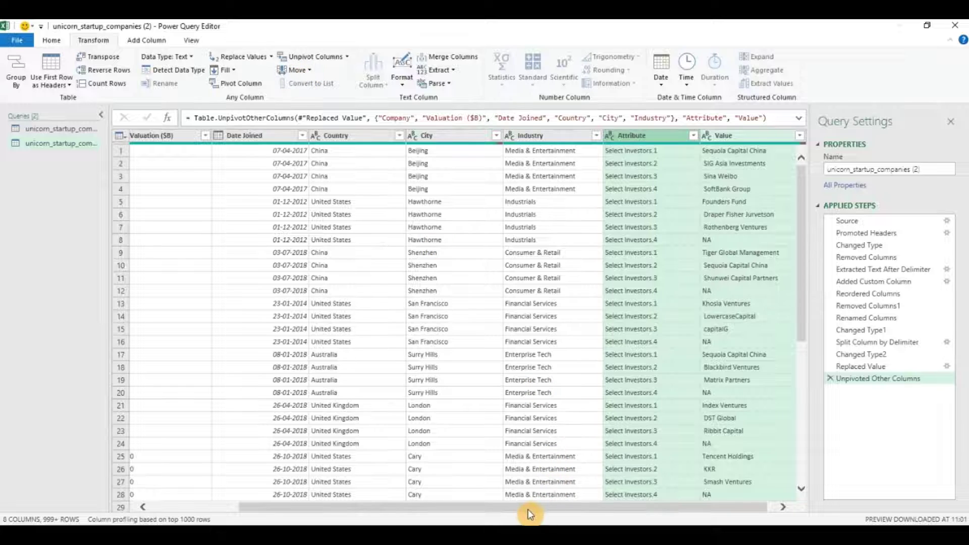
drag(528, 510, 535, 510)
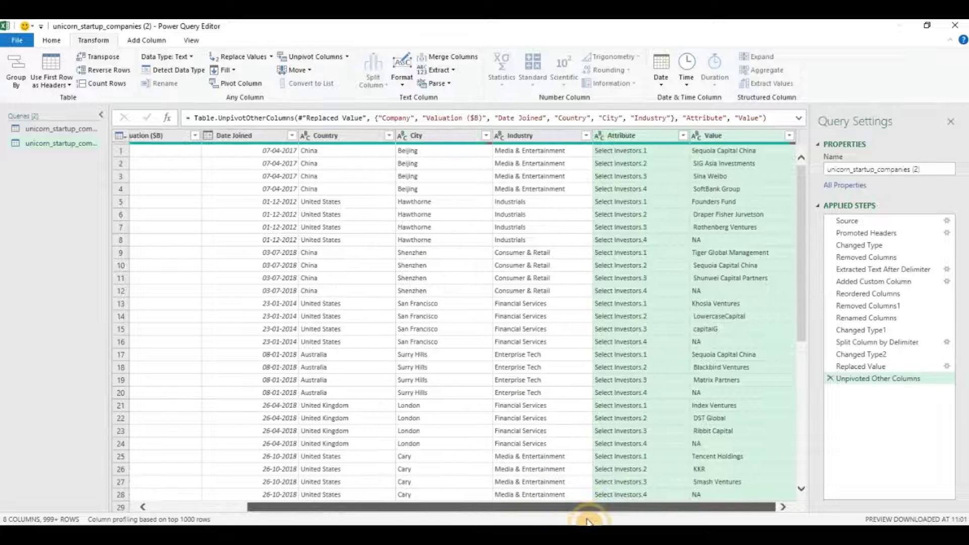
click(719, 215)
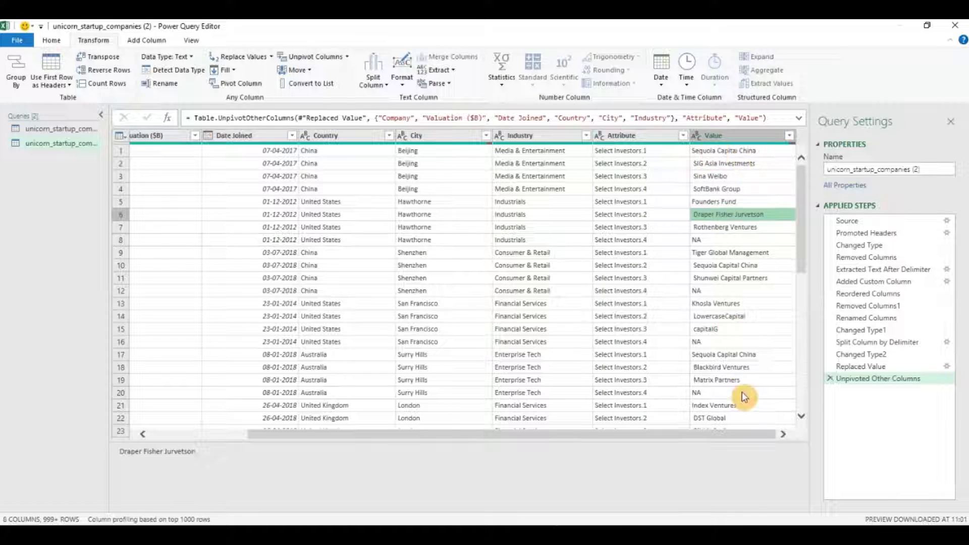
Remove the Attribute column
click(638, 135)
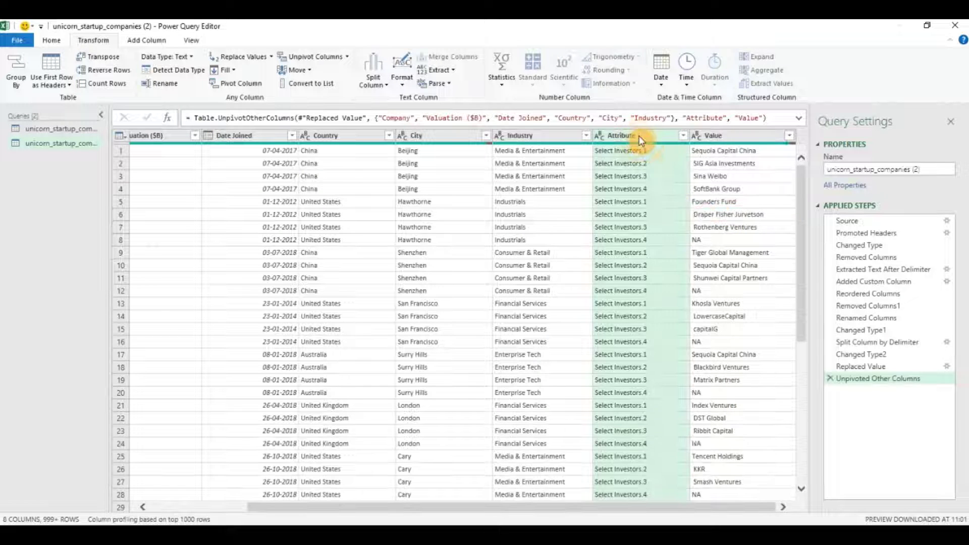
right_click(639, 135)
click(651, 159)
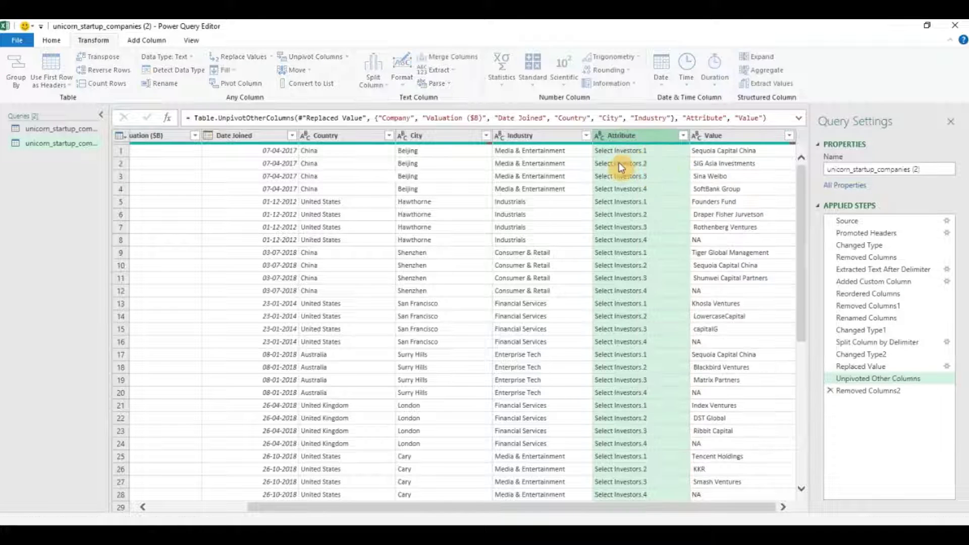
Rename the Value column to Investors
click(718, 138)
double_click(723, 136)
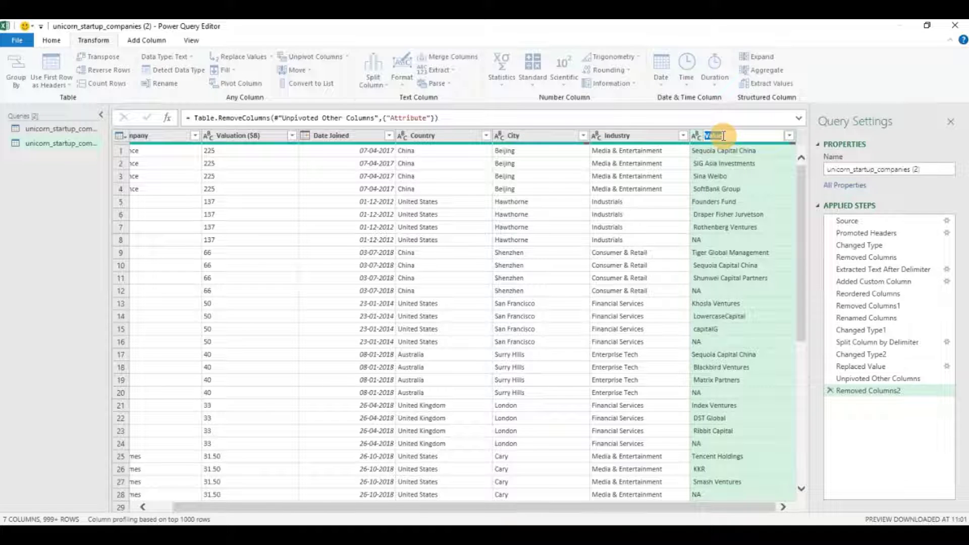
text(Investors)
key(Return)
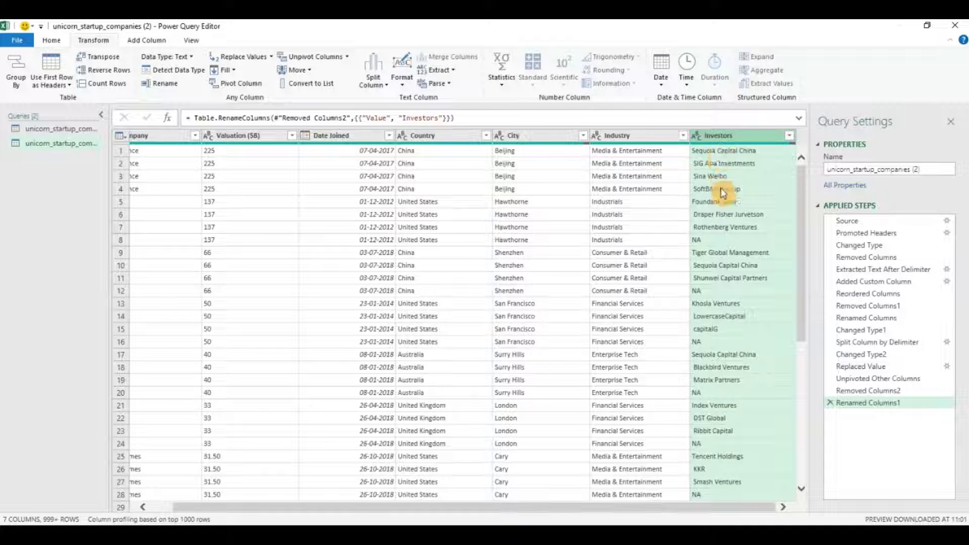
click(716, 152)
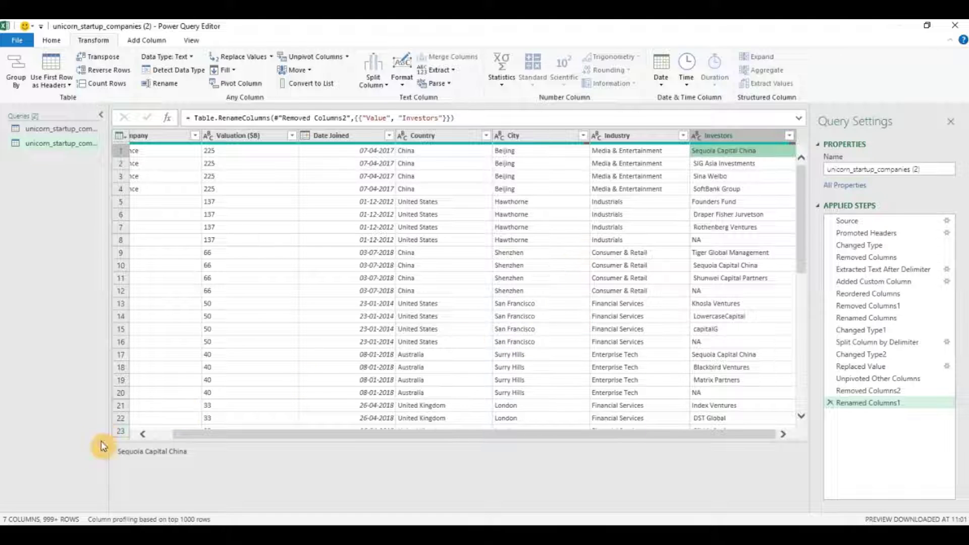
click(142, 435)
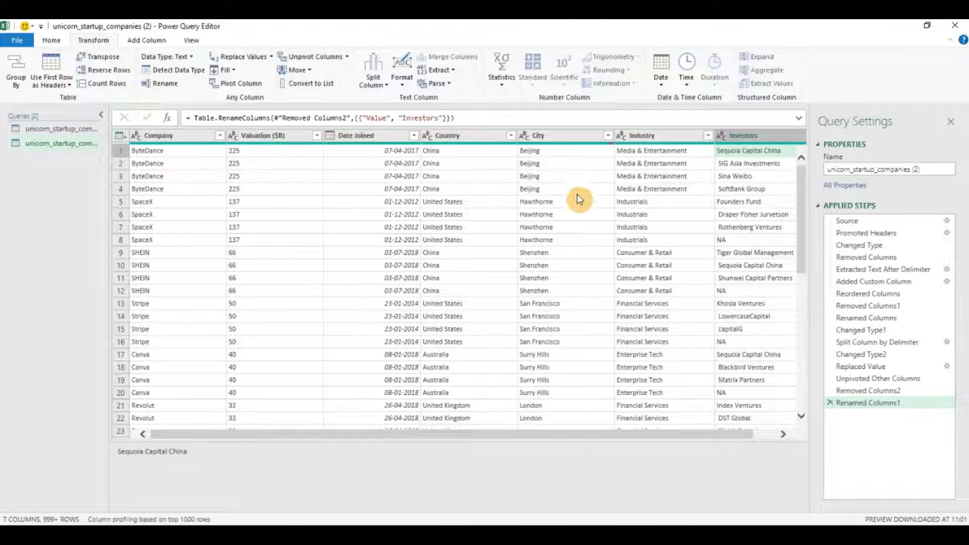
click(727, 136)
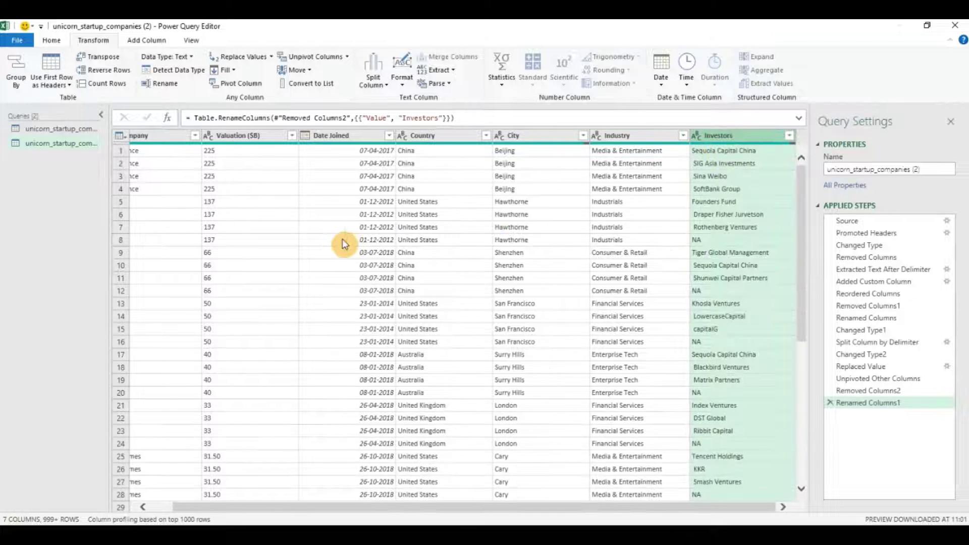
click(51, 40)
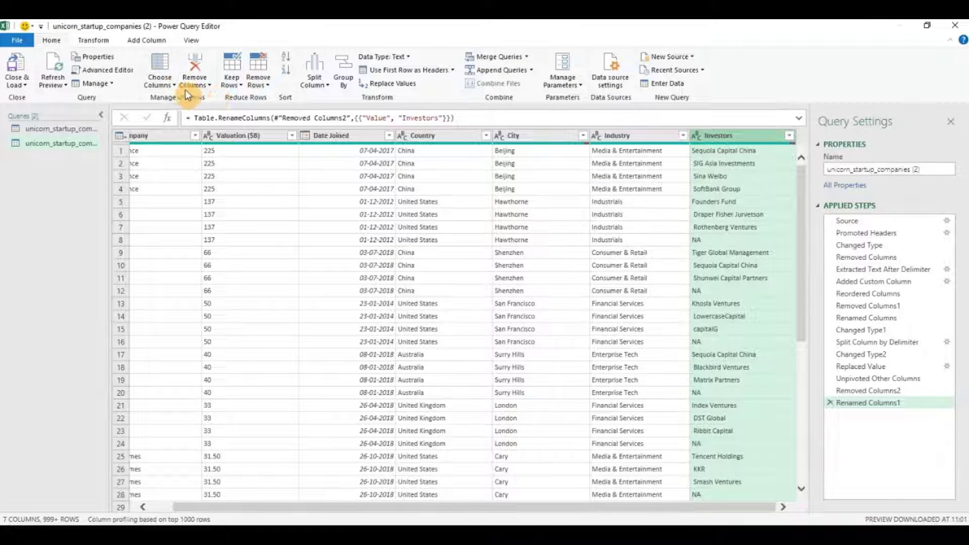
Group by Investors with Count rows plus an Average Valuation aggregation averaging Valuation ($B)
click(95, 44)
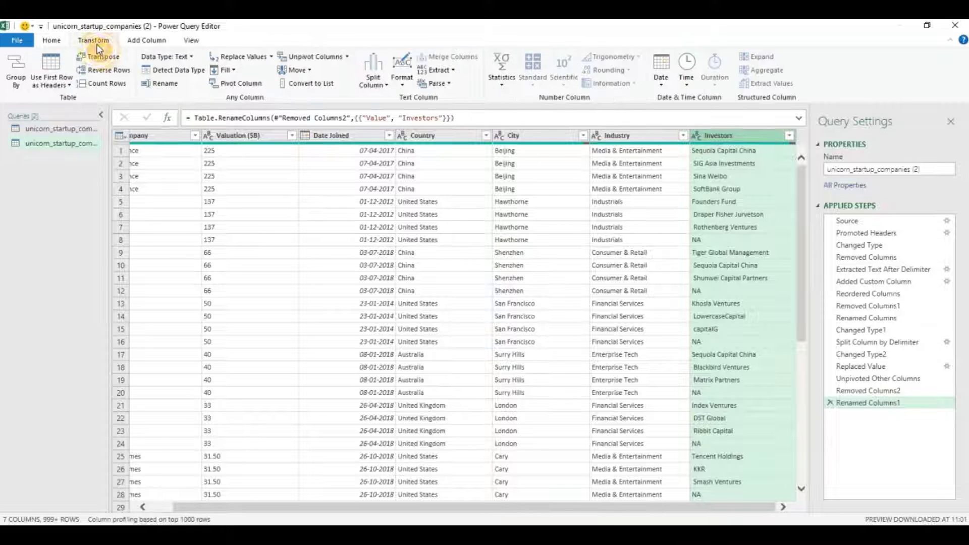
click(26, 77)
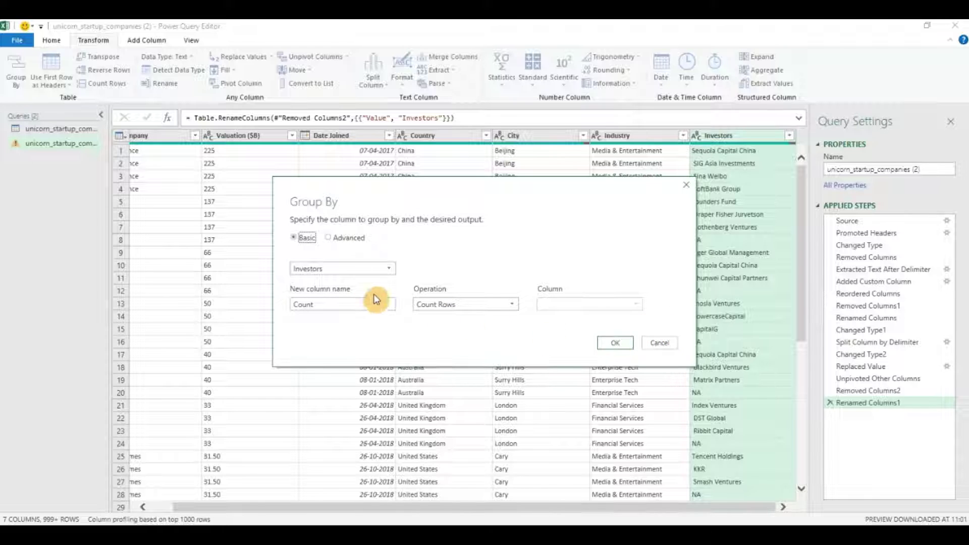
click(330, 238)
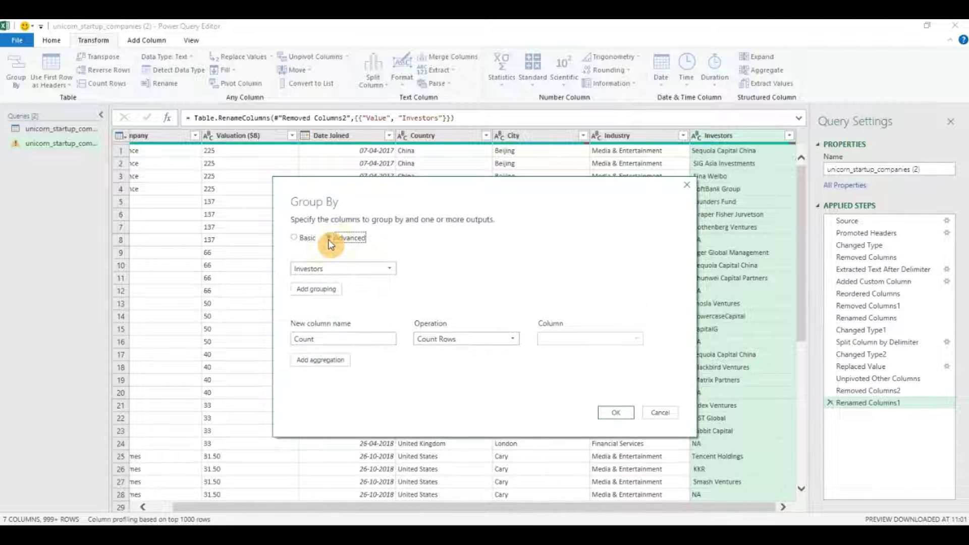
click(321, 359)
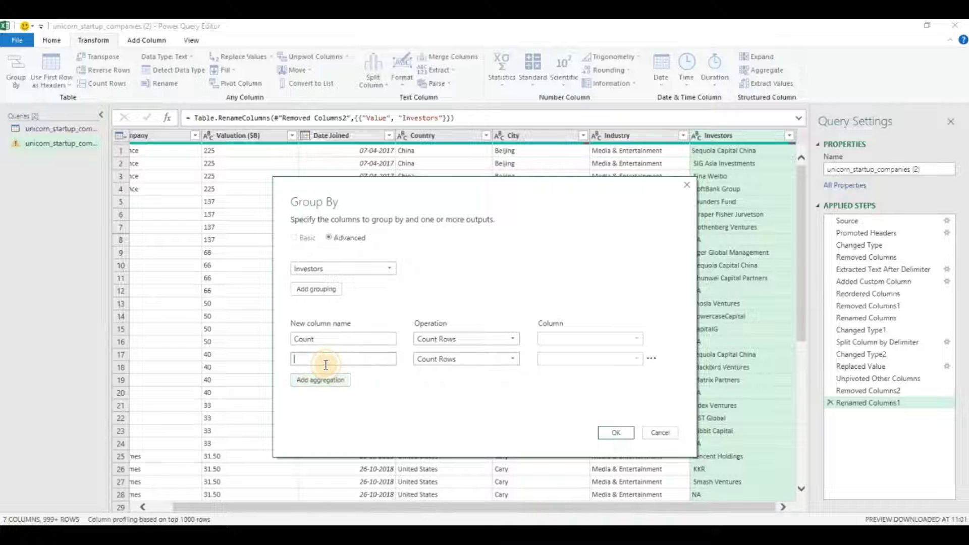
click(324, 364)
text(Average Valuation)
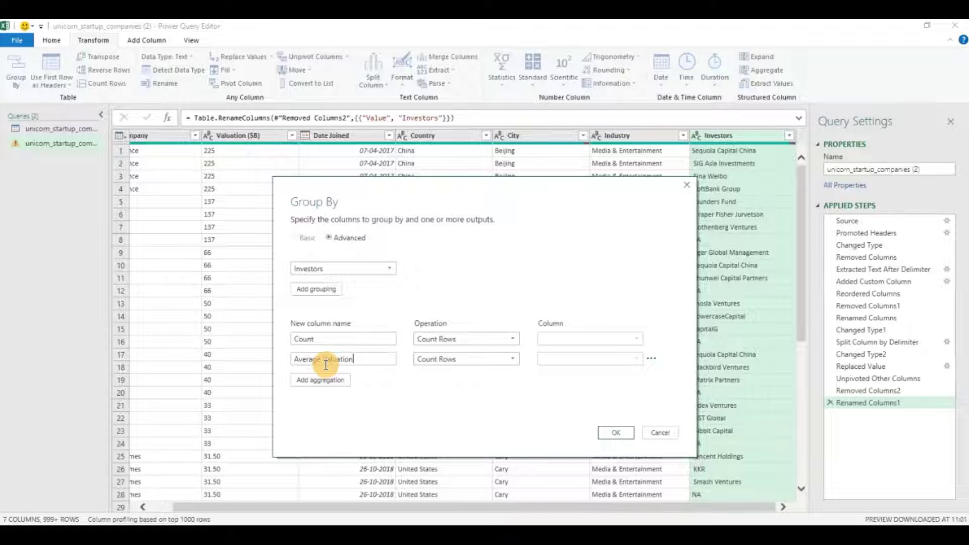
click(468, 360)
click(464, 389)
click(581, 361)
click(573, 383)
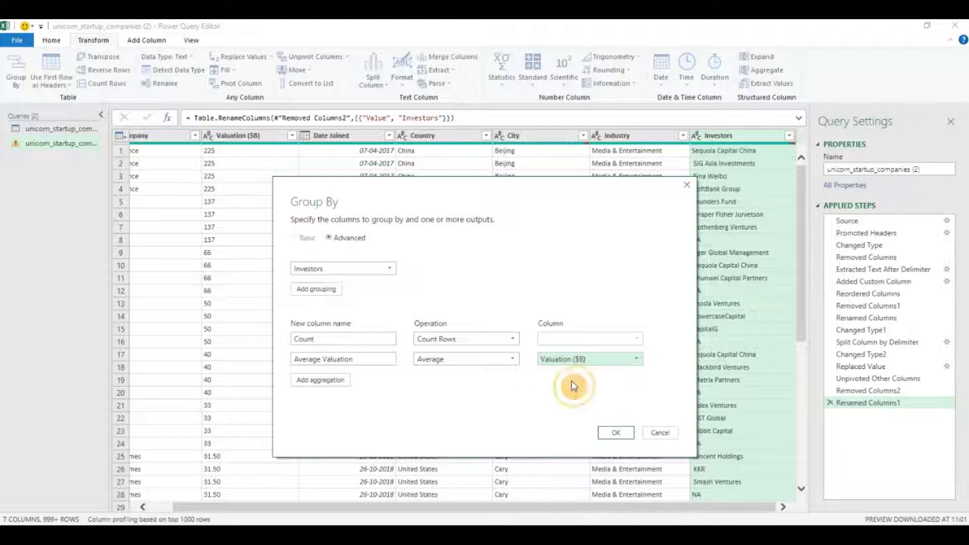
click(631, 432)
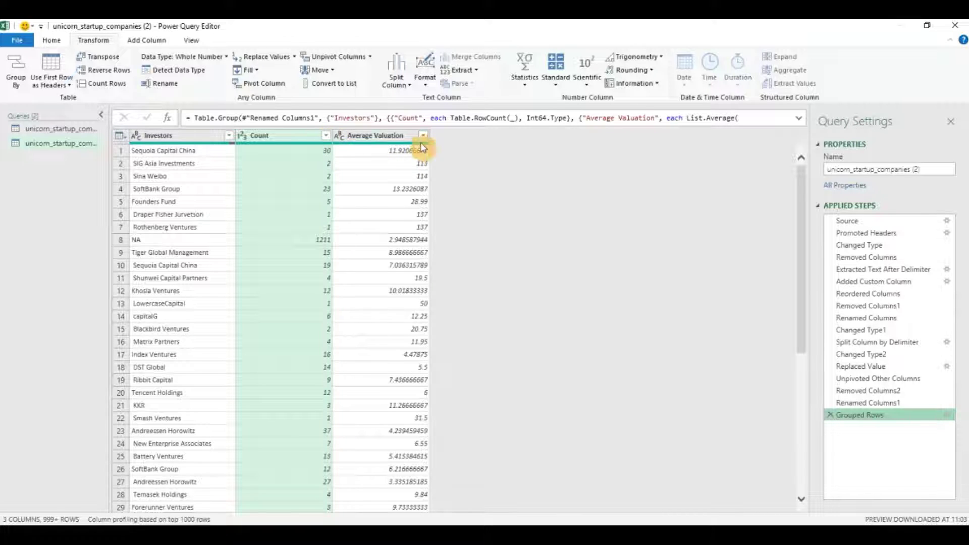
Sort Count descending, then Average Valuation descending
click(326, 136)
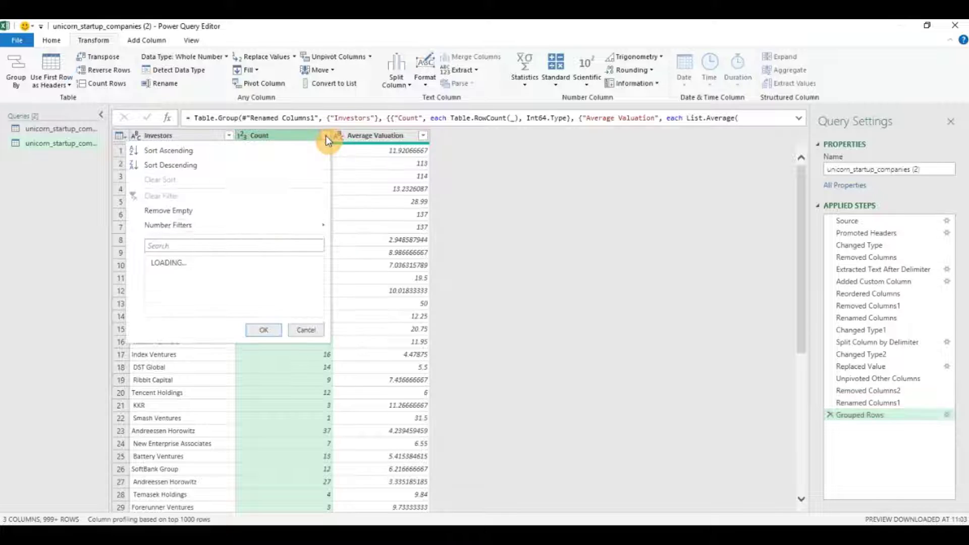
click(231, 165)
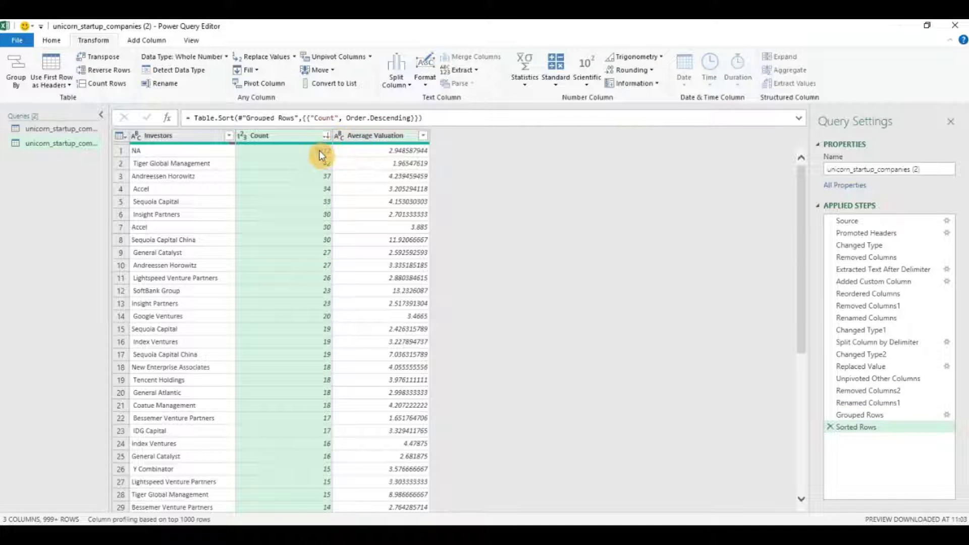
click(422, 135)
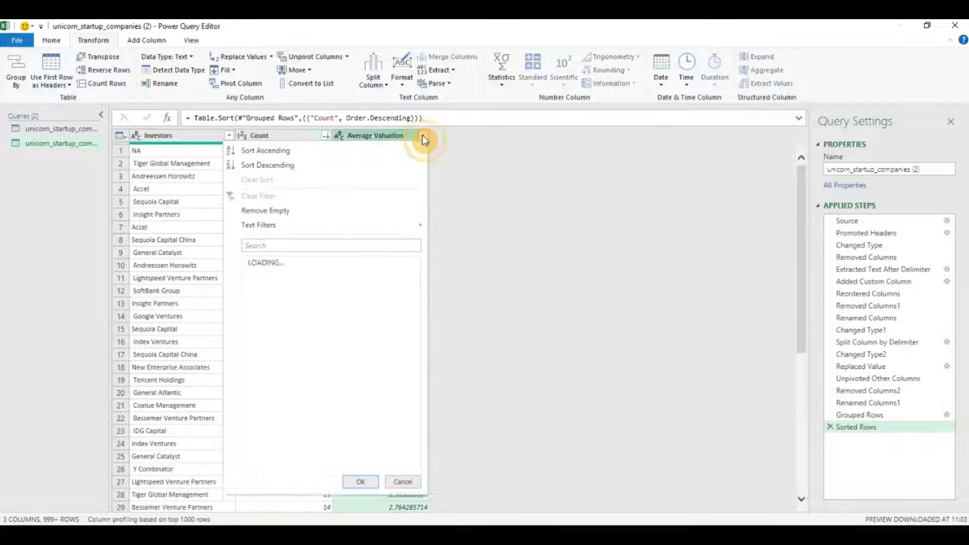
click(314, 166)
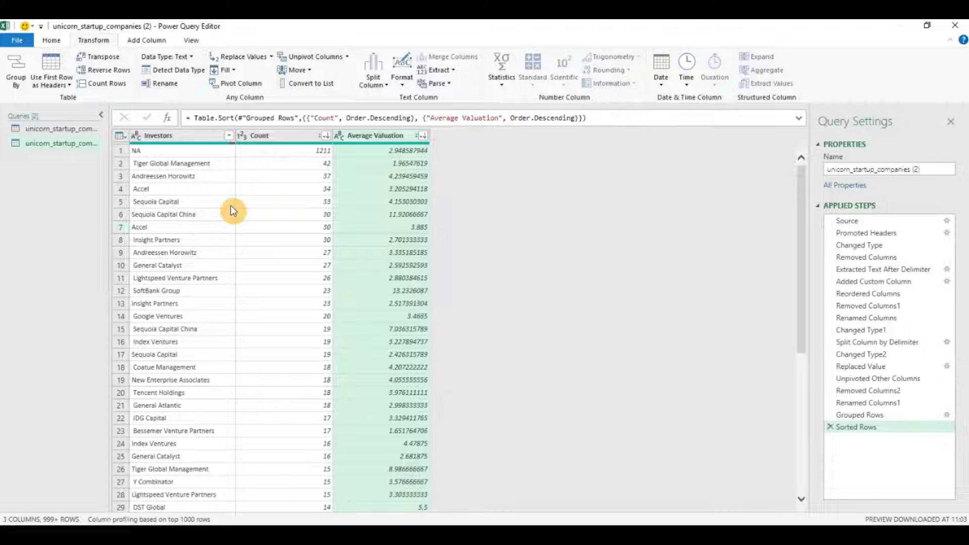
Filter the Investors column to exclude the NA entry
click(229, 135)
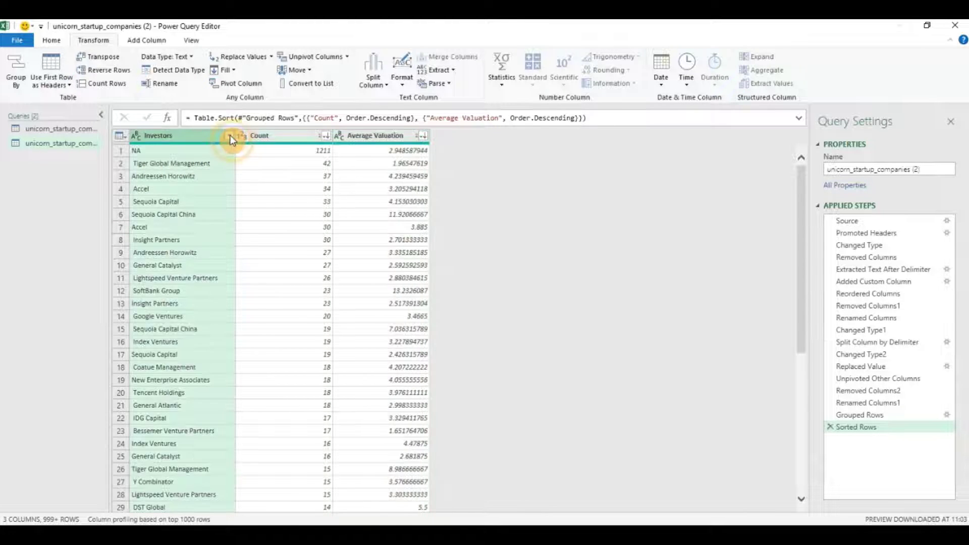
click(78, 247)
text(NA)
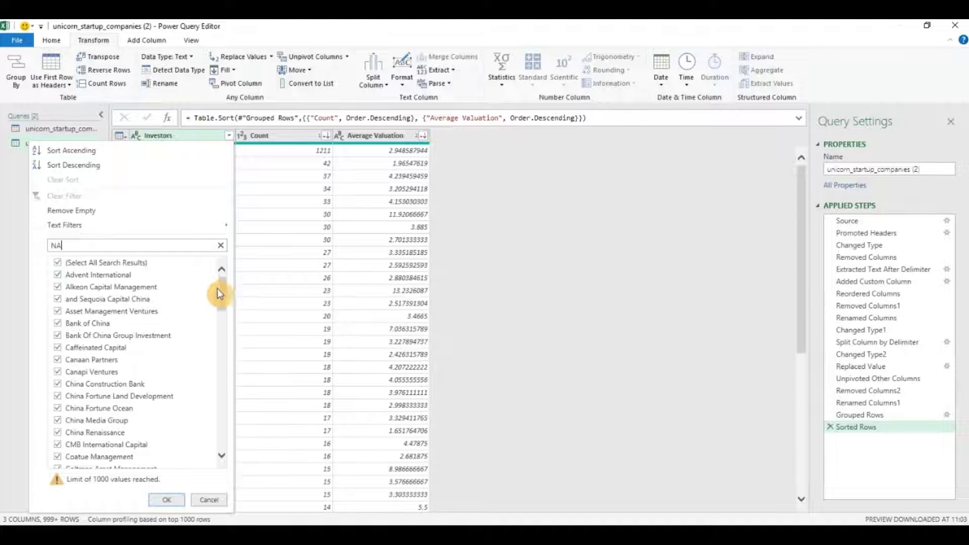
drag(221, 290, 219, 424)
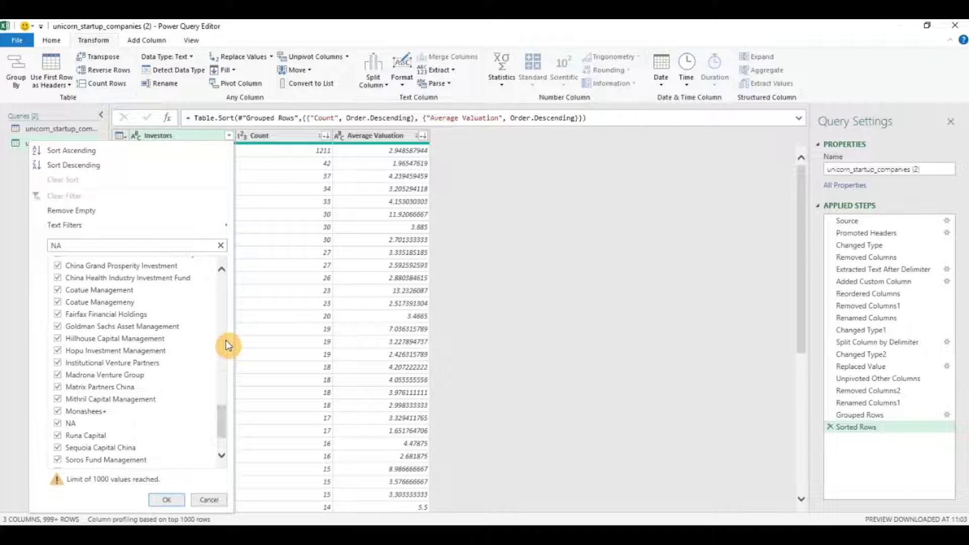
drag(219, 412, 222, 436)
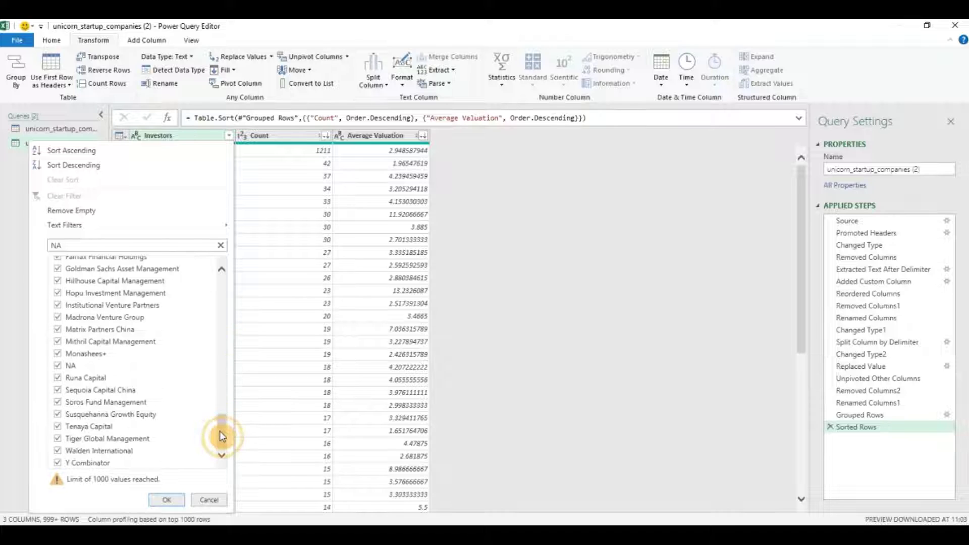
click(59, 365)
click(158, 500)
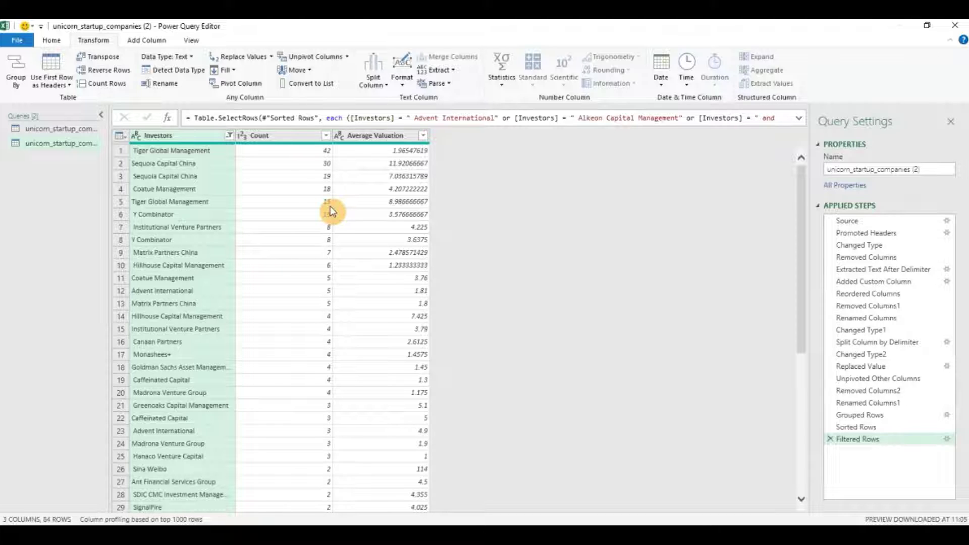
Apply a Number Filter keeping only rows where Count is greater than 6
click(326, 135)
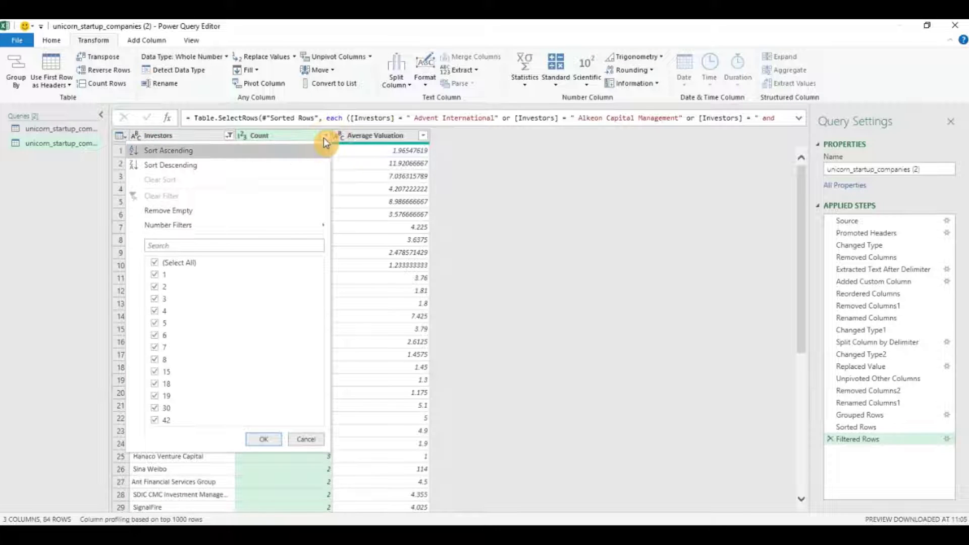
mouse_move(277, 228)
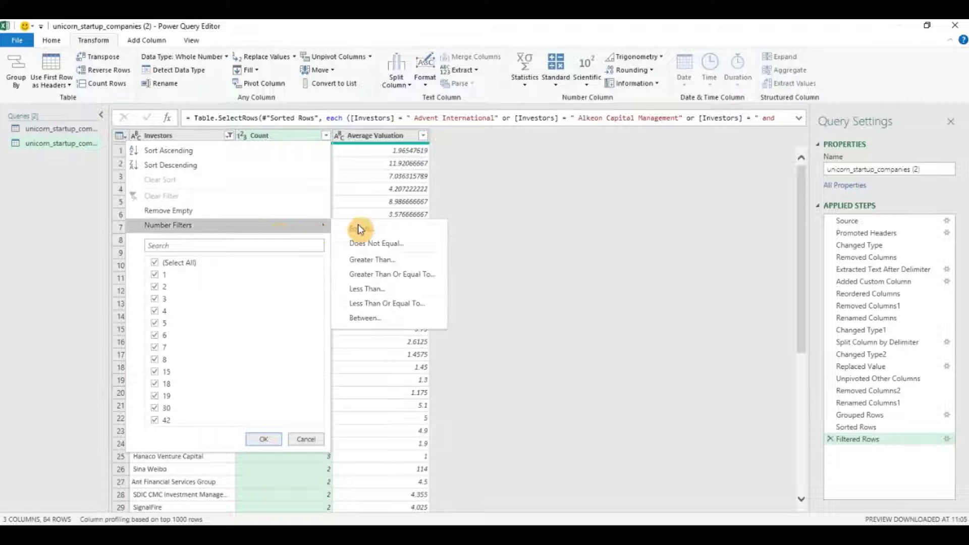
click(379, 261)
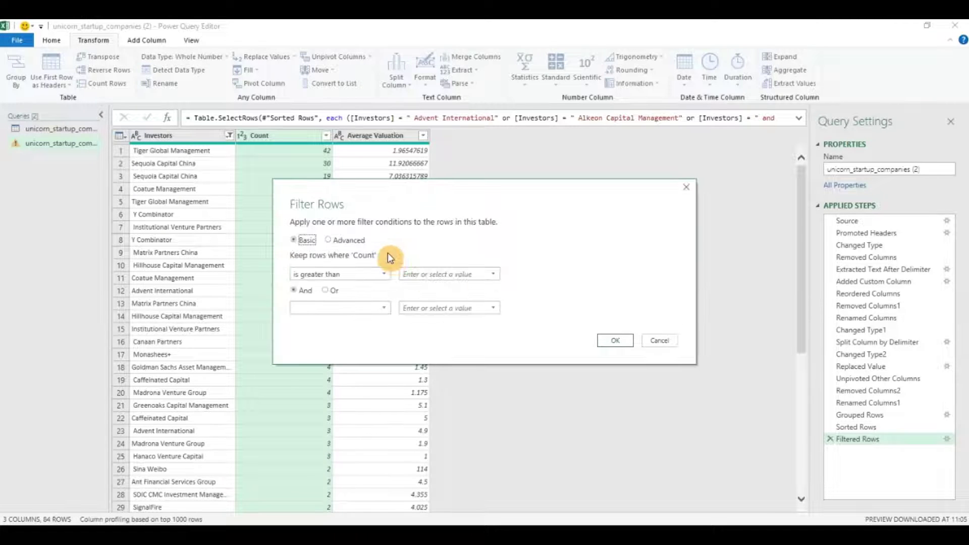
click(439, 274)
click(628, 338)
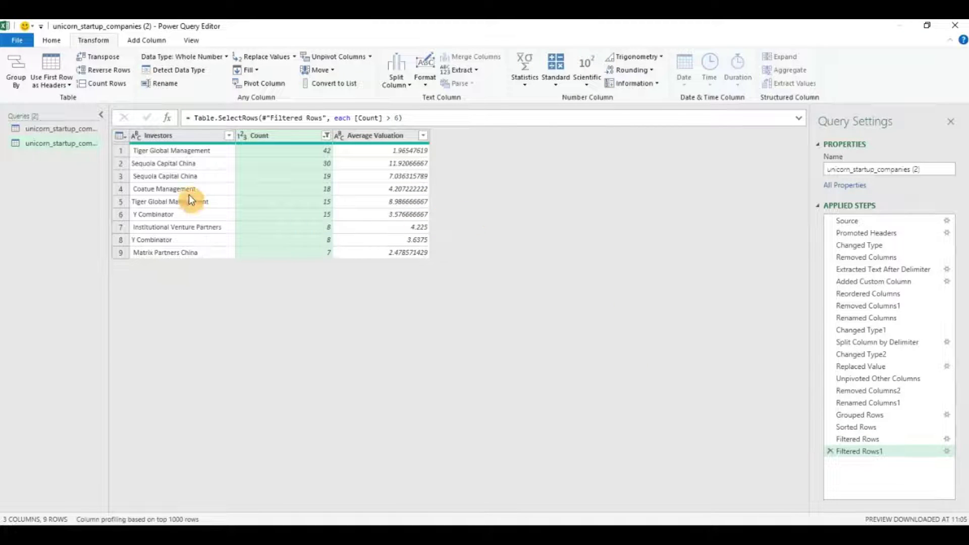
click(51, 40)
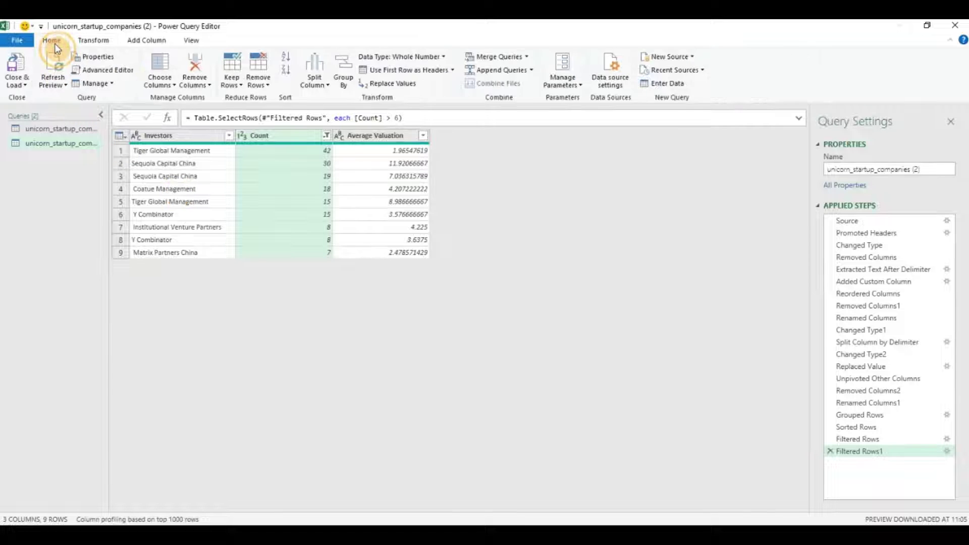
Close & Load the investor query as a worksheet table, then view the company data on Sheet2
click(26, 84)
click(29, 112)
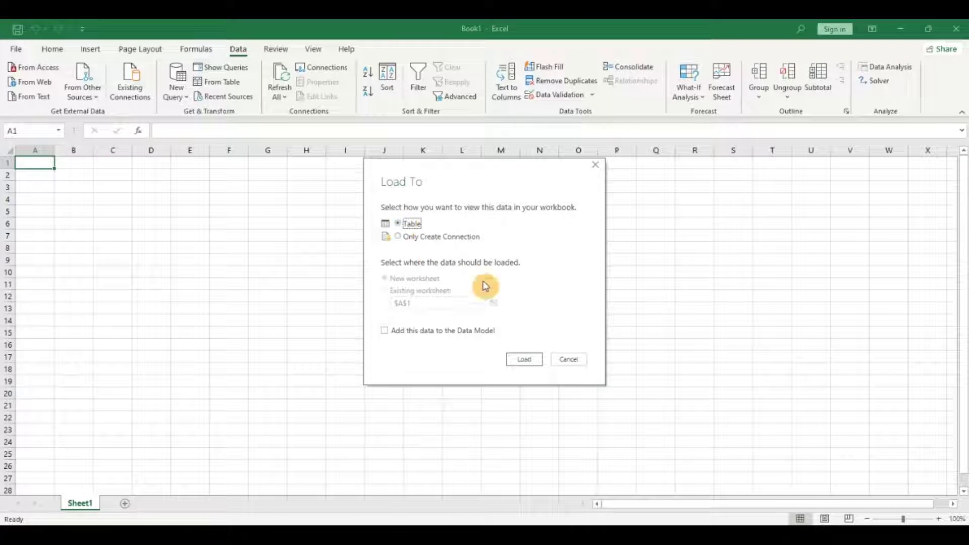
click(525, 360)
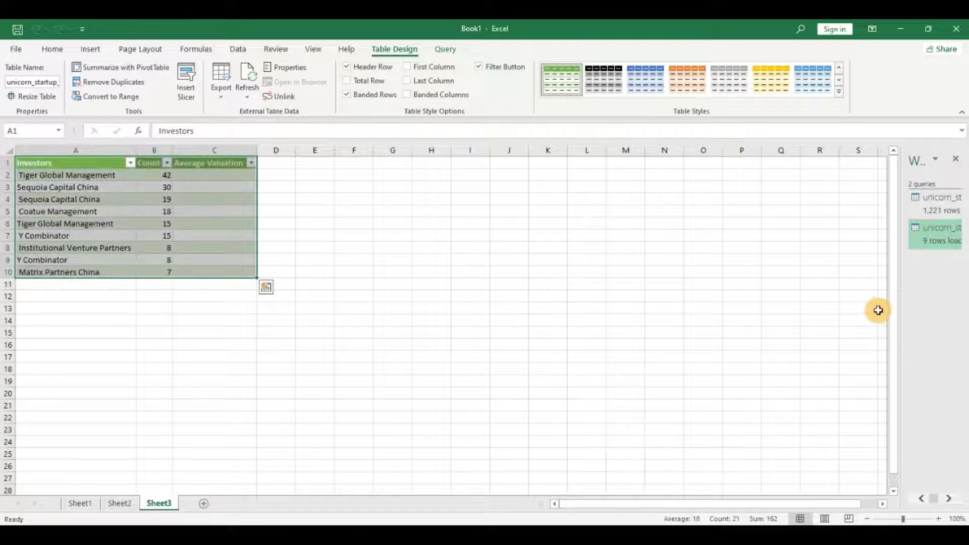
drag(902, 307, 830, 312)
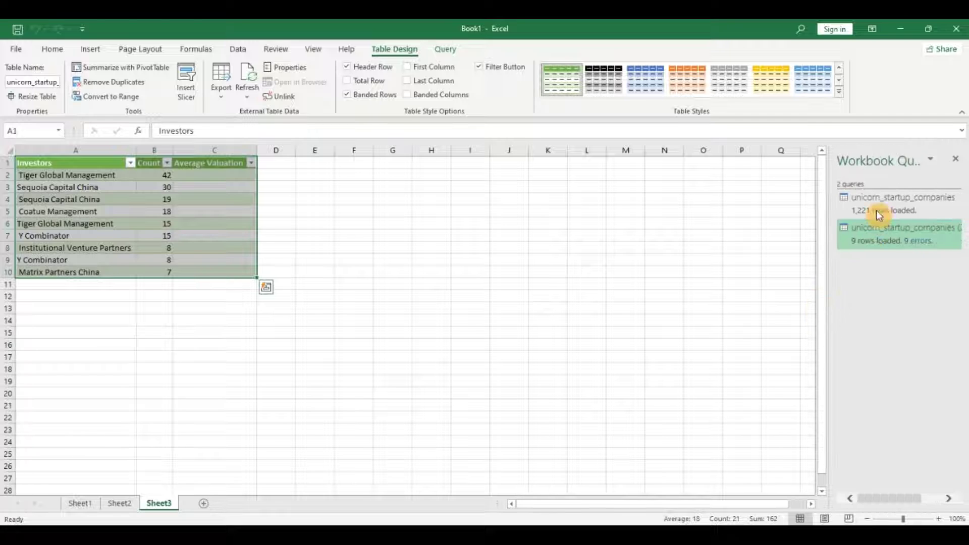
click(120, 502)
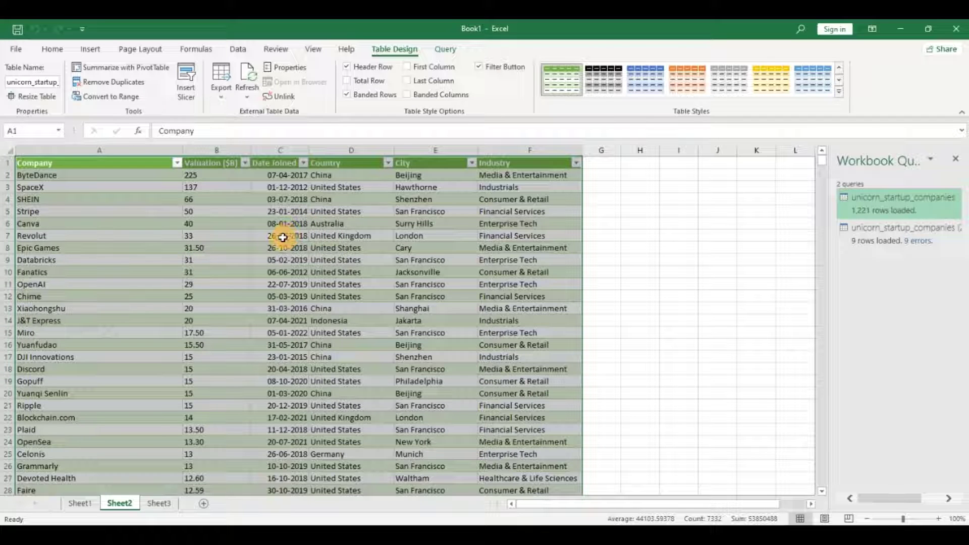
Insert a clustered column chart from the Sheet3 investor table and place it right of the table
click(159, 503)
click(141, 208)
click(87, 177)
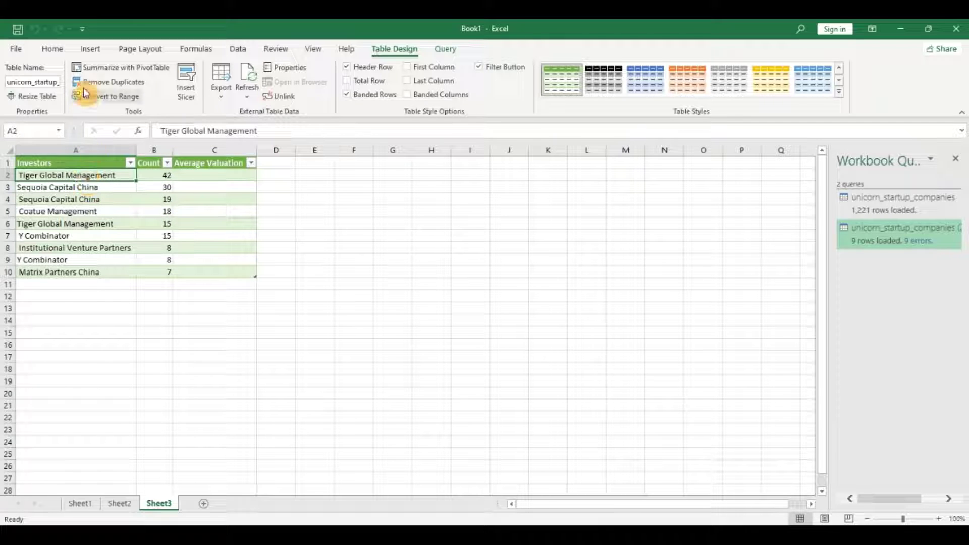
click(92, 50)
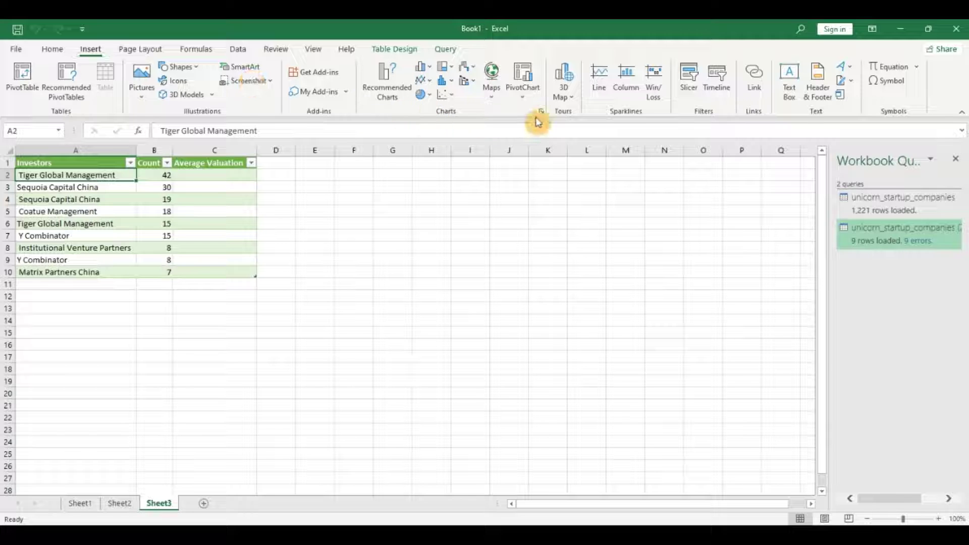
click(421, 66)
click(431, 106)
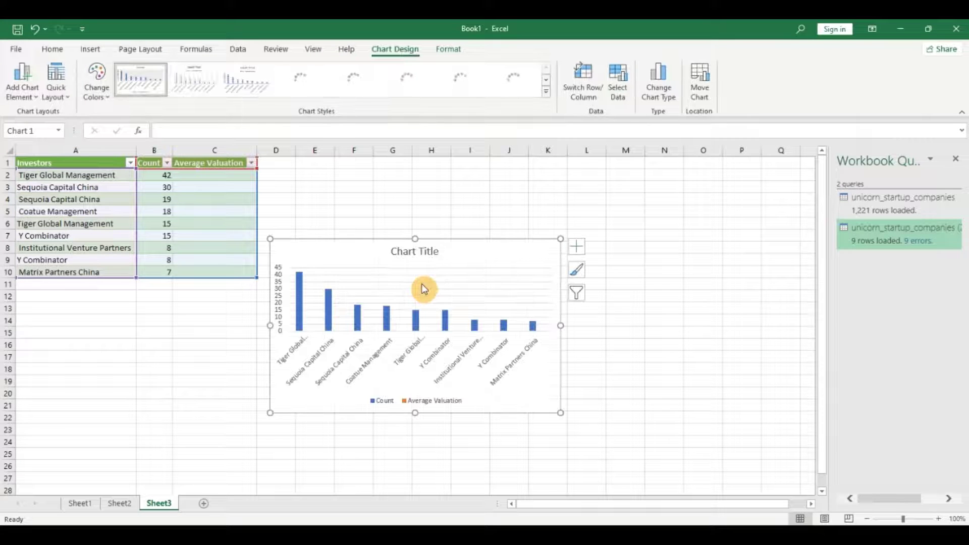
drag(471, 253, 519, 212)
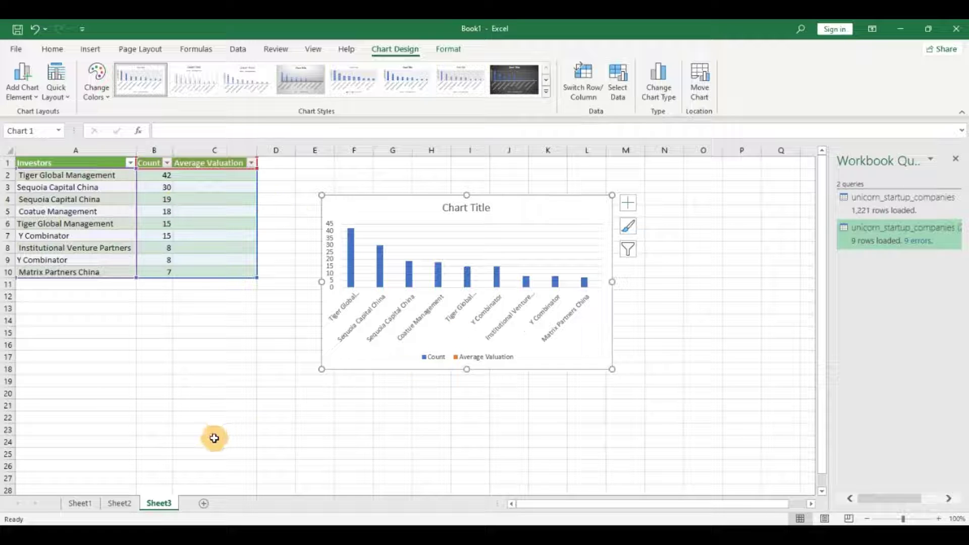
Create a PivotTable on a new worksheet with Date Joined years as rows and Company counted as values
click(121, 502)
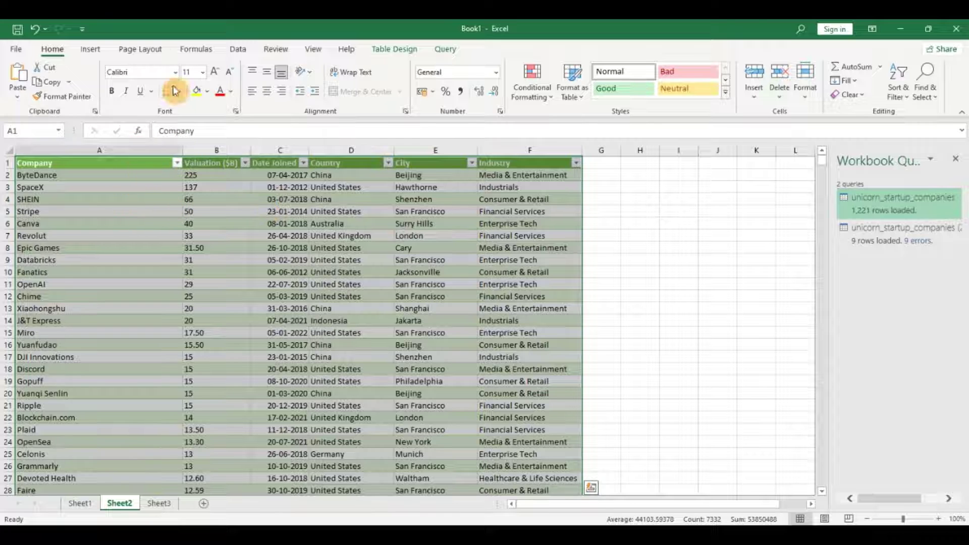
click(88, 48)
click(35, 85)
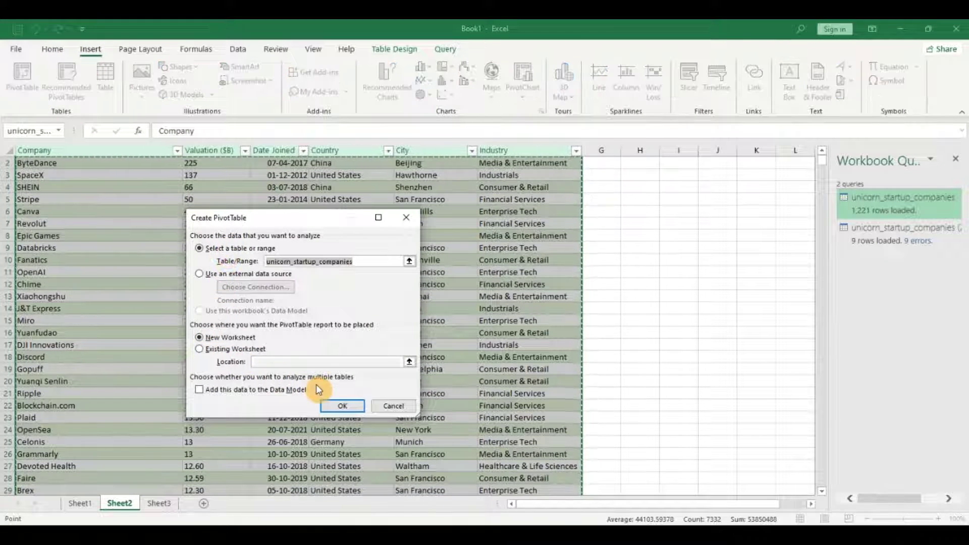
click(328, 410)
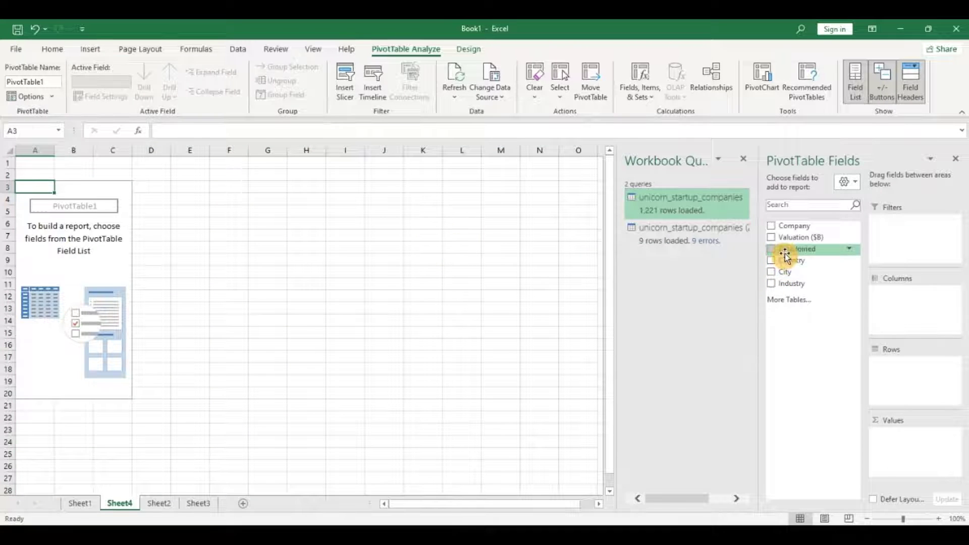
drag(887, 358, 888, 358)
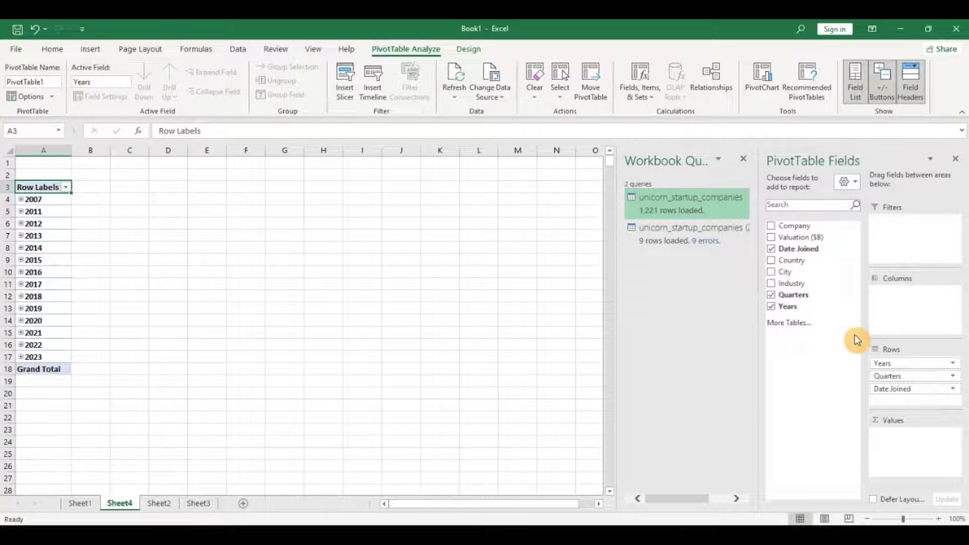
drag(798, 228, 879, 382)
drag(900, 442, 903, 442)
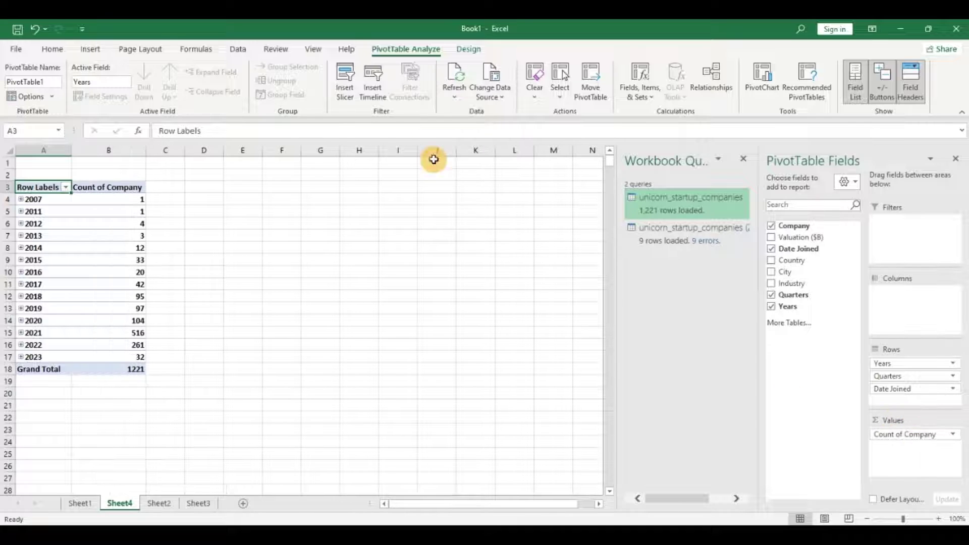
click(113, 211)
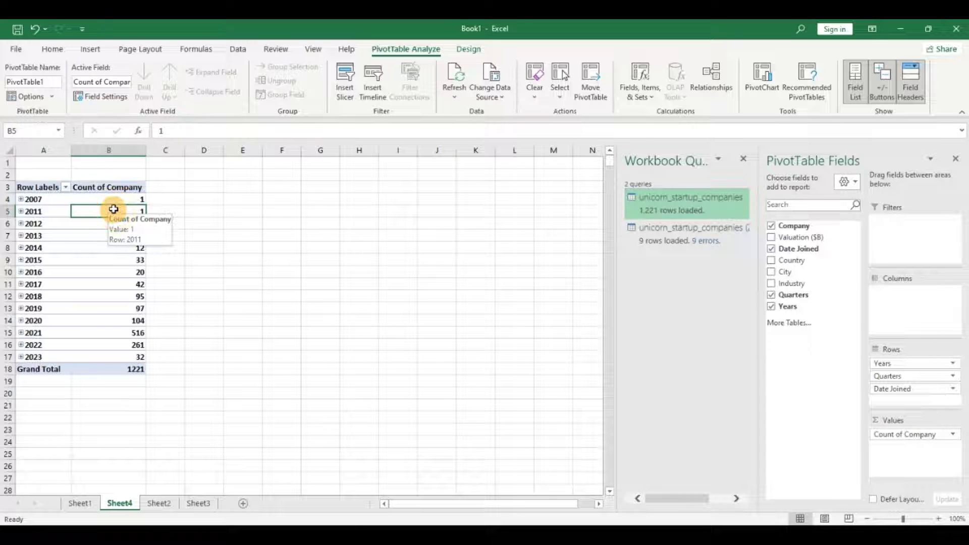
click(83, 50)
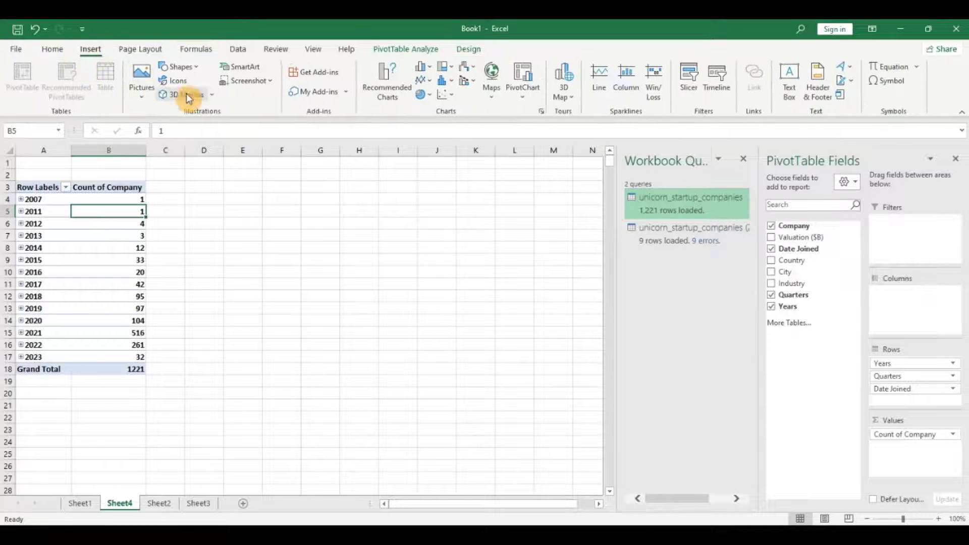
Insert a line pivot chart of yearly company counts and move it up and right
click(423, 81)
click(373, 219)
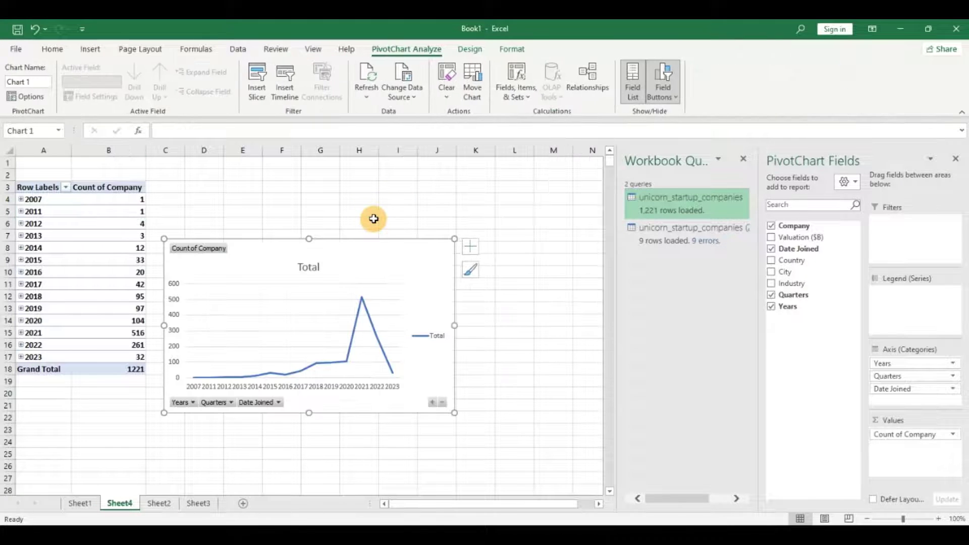
drag(353, 255, 377, 192)
Rotate the chart's year axis labels to Rotate Text Up so they read vertically
click(353, 329)
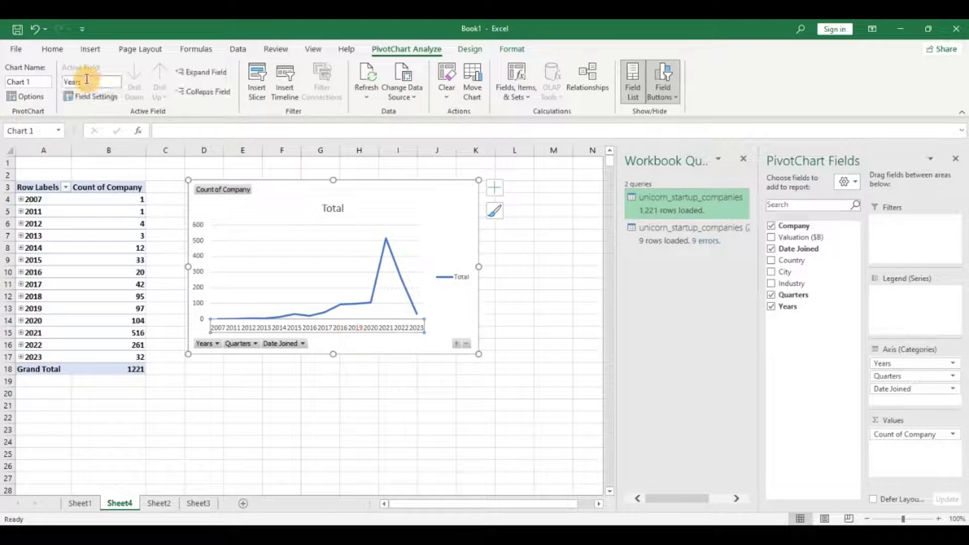
click(56, 49)
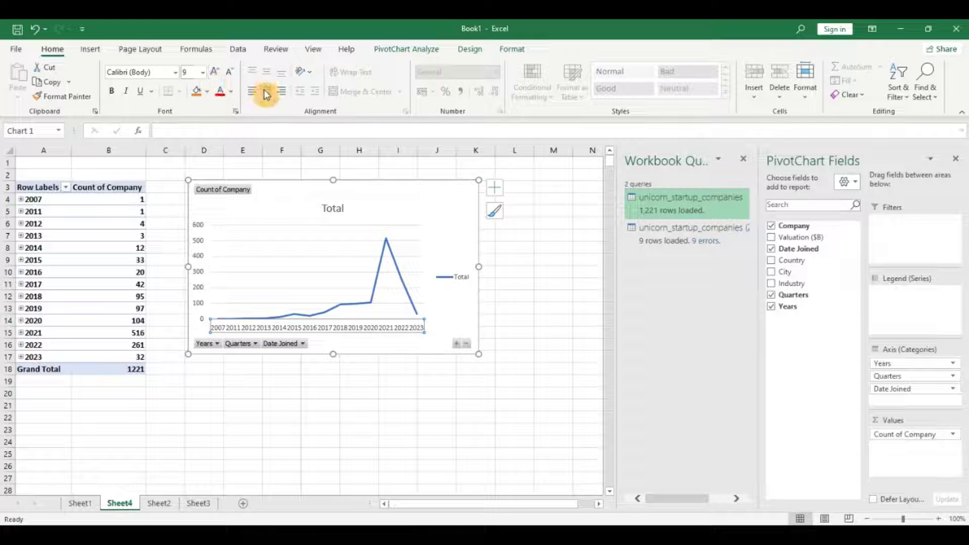
click(308, 72)
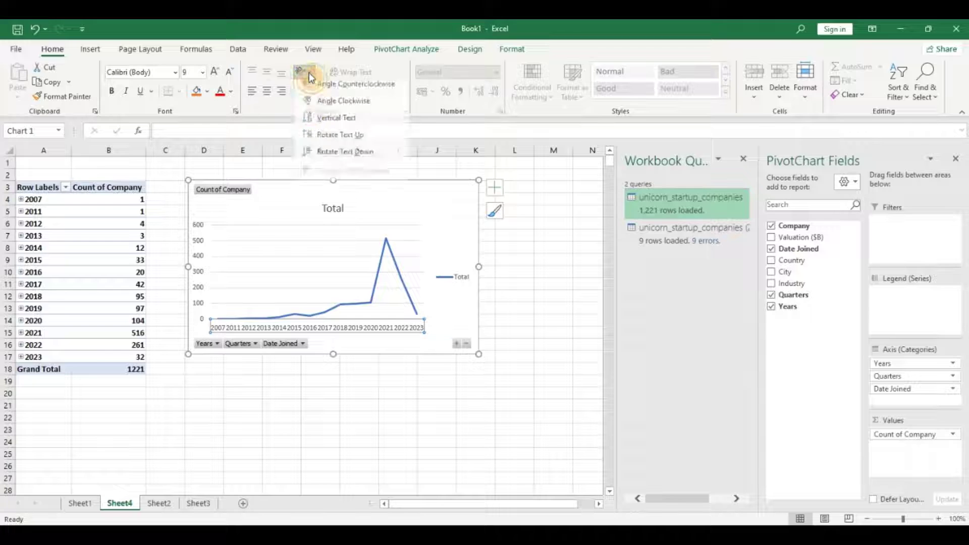
click(314, 136)
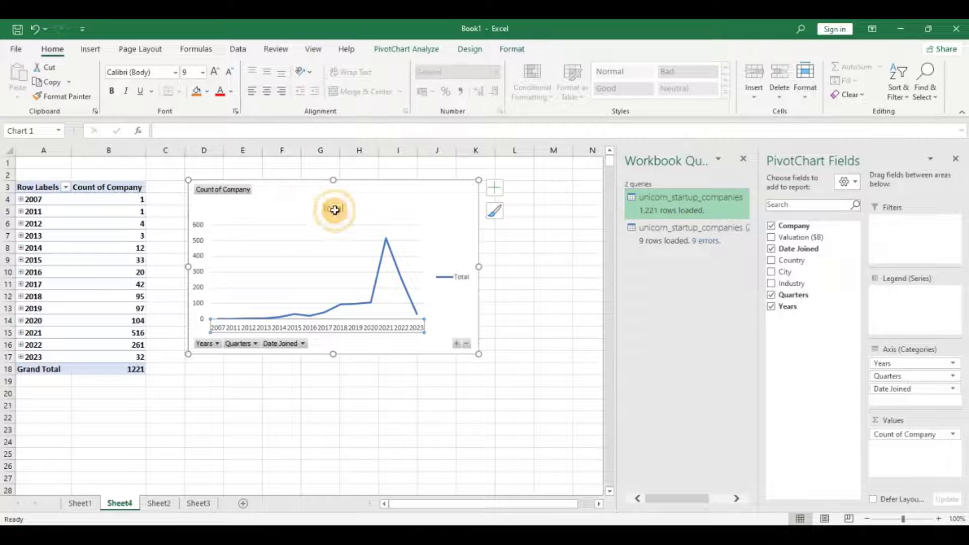
Hide the field buttons on the pivot chart and deselect it
click(474, 50)
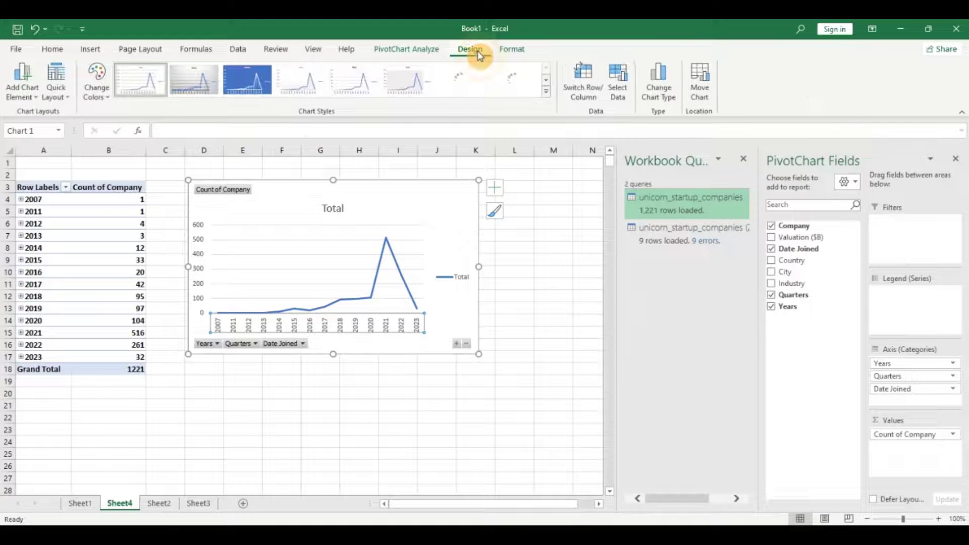
click(421, 50)
click(668, 90)
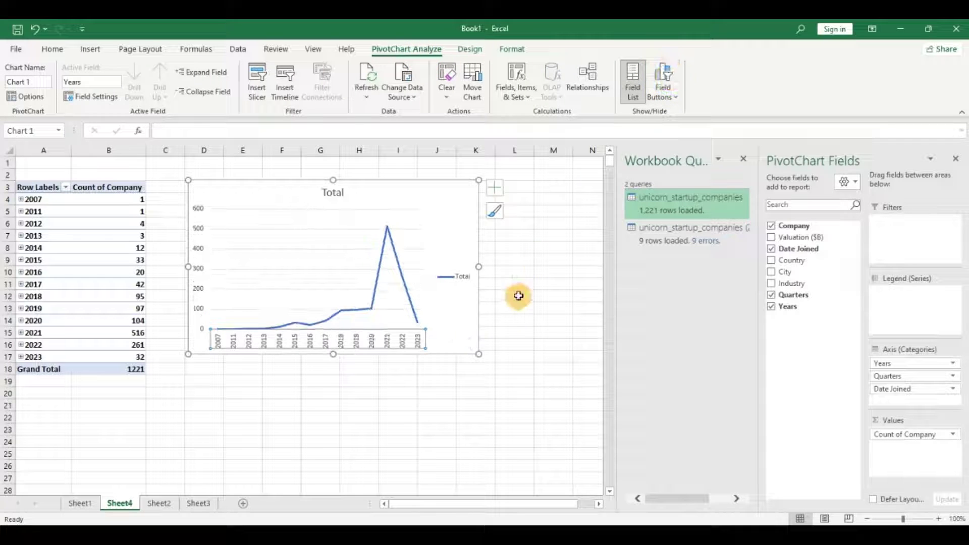
click(516, 319)
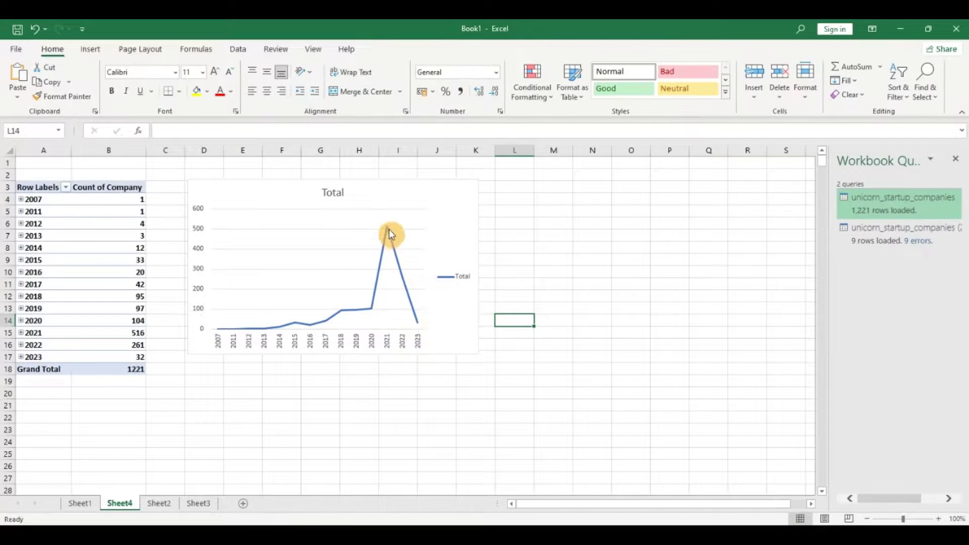
Pass through Sheet2 and return to Sheet3 with the nine-row investor table and column chart
mouse_move(389, 229)
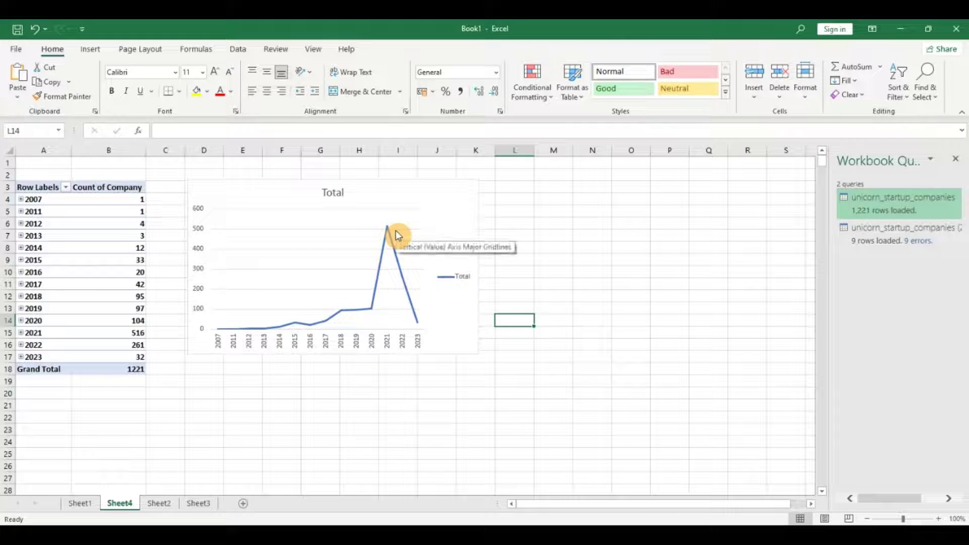
click(159, 504)
click(198, 504)
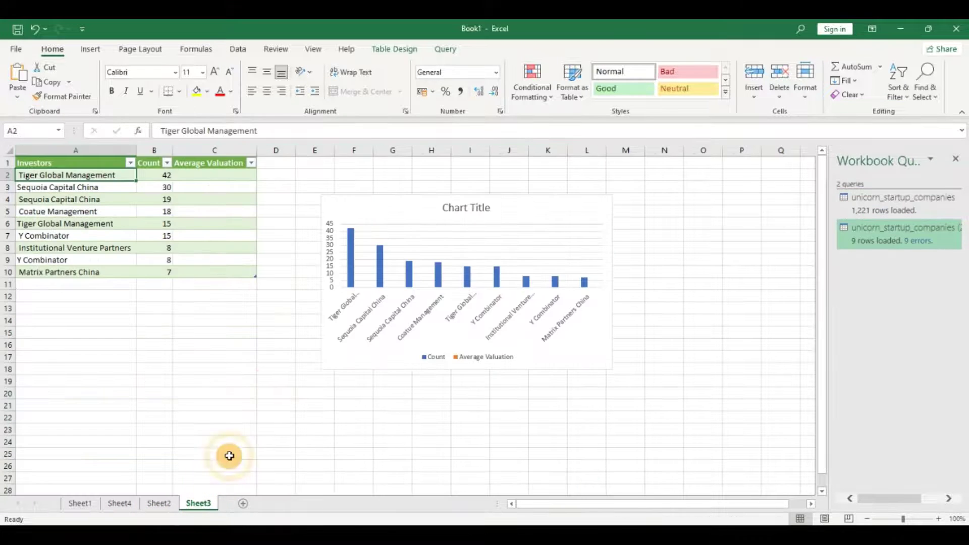